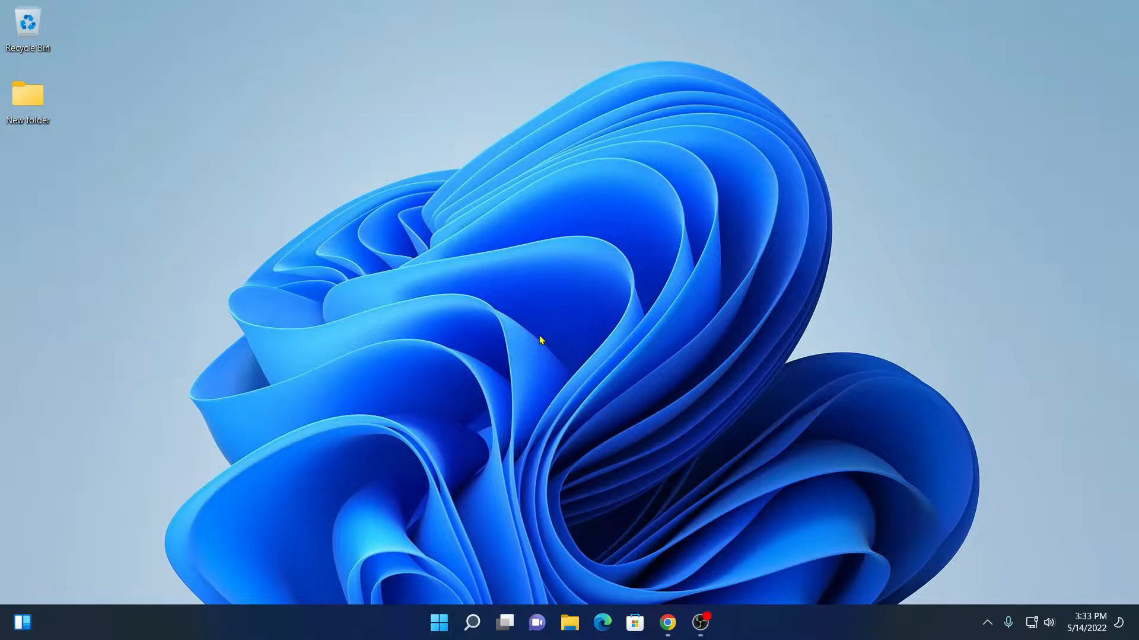
# Switch to Chrome and open the Ubuntu Desktop download page on the ubuntu.com site
pyautogui.click(668, 622)
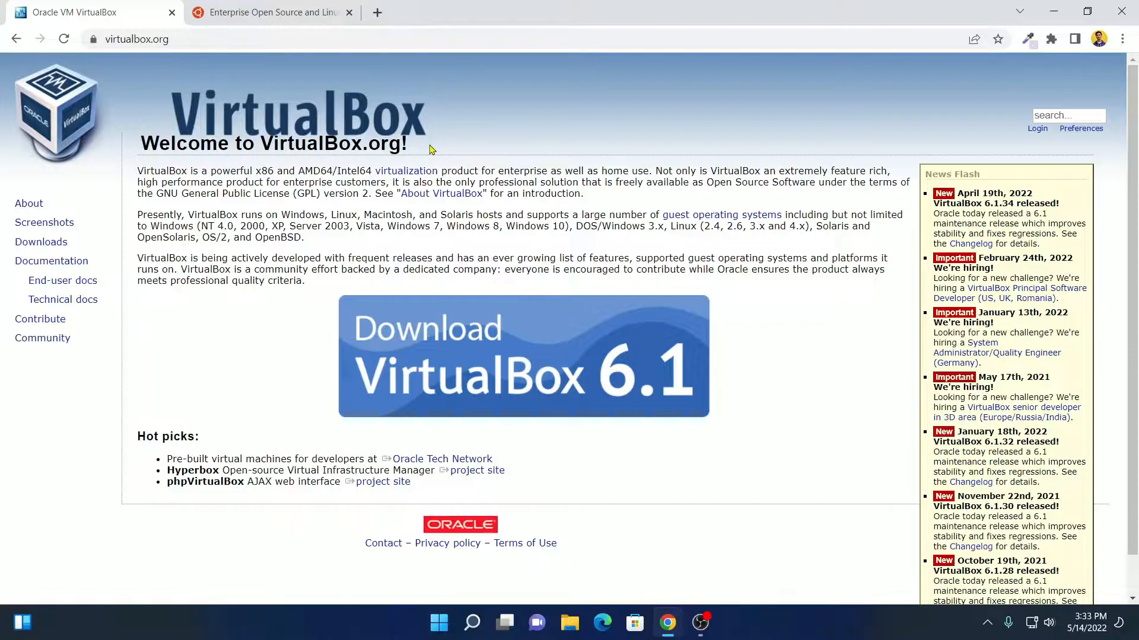
pyautogui.click(293, 11)
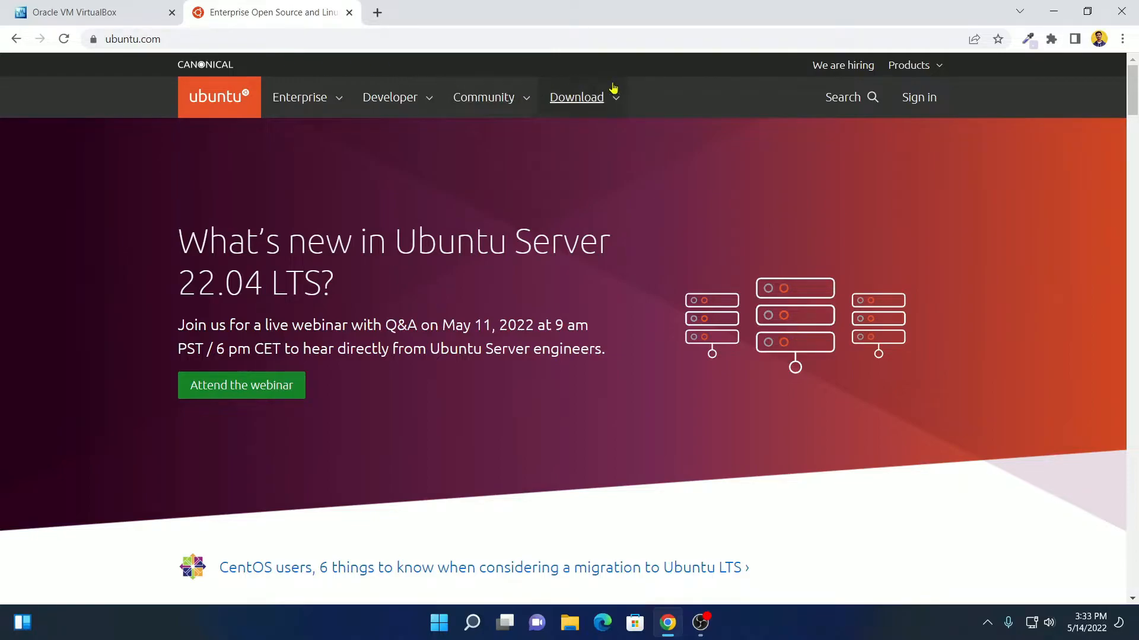
pyautogui.click(618, 103)
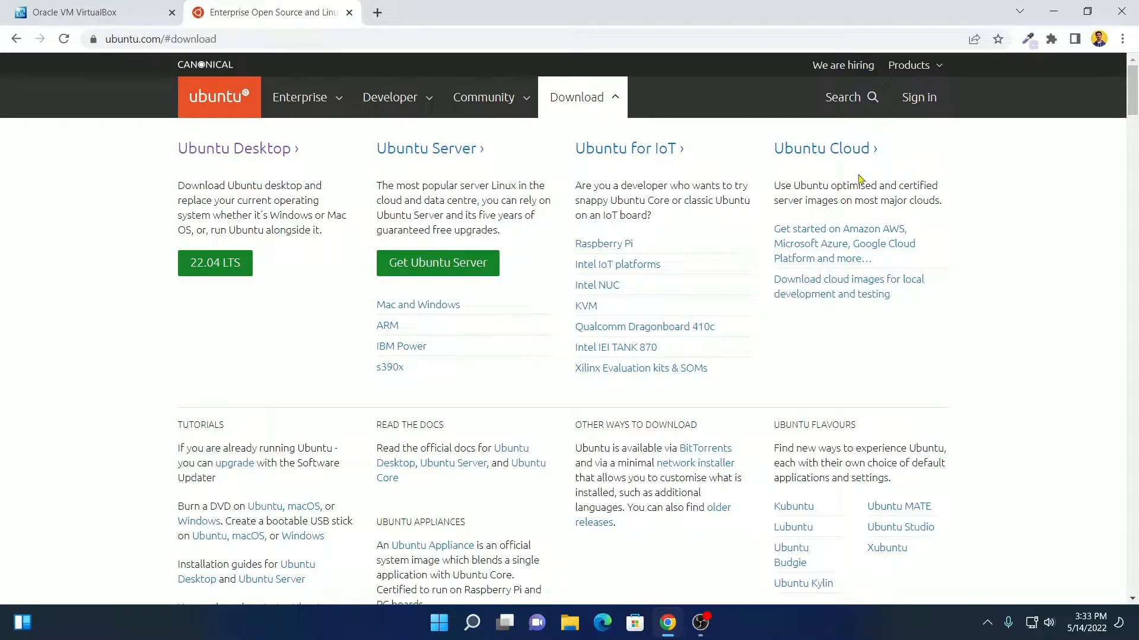
pyautogui.click(191, 156)
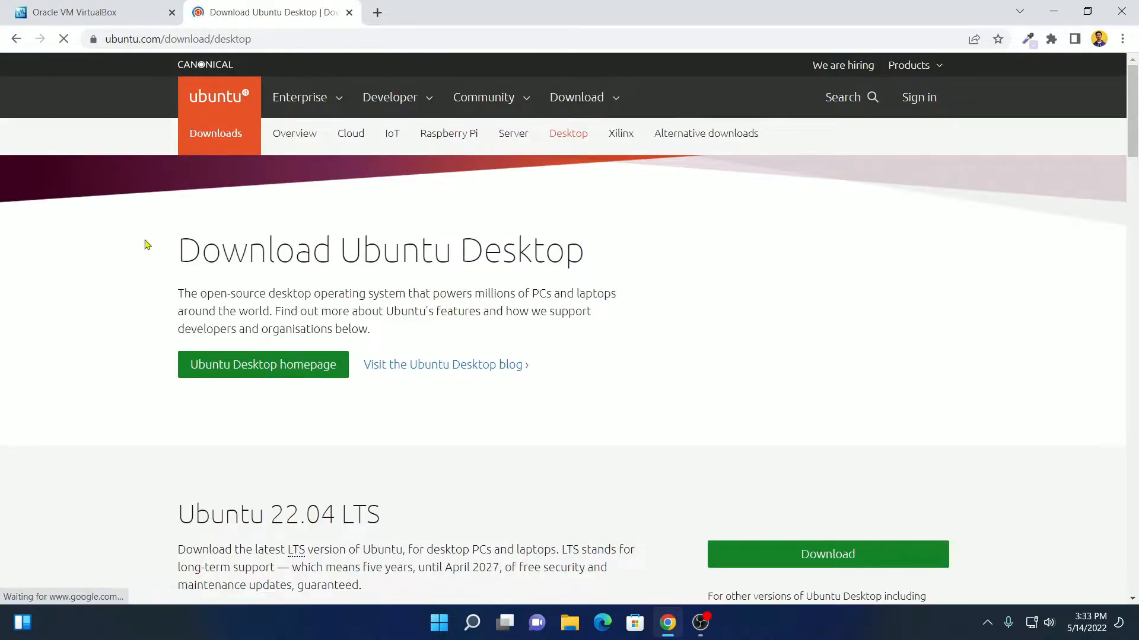
# Review the recommended system requirements for Ubuntu 22.04 LTS and start downloading its desktop image
pyautogui.scroll(-5, 678, 261)
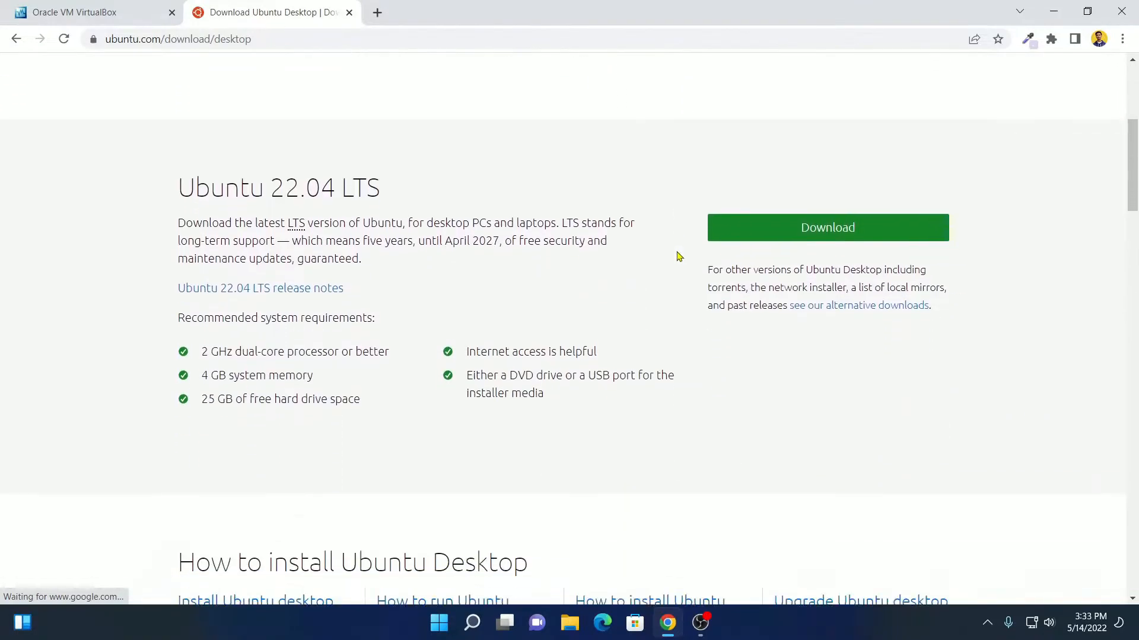
pyautogui.scroll(-1, 680, 256)
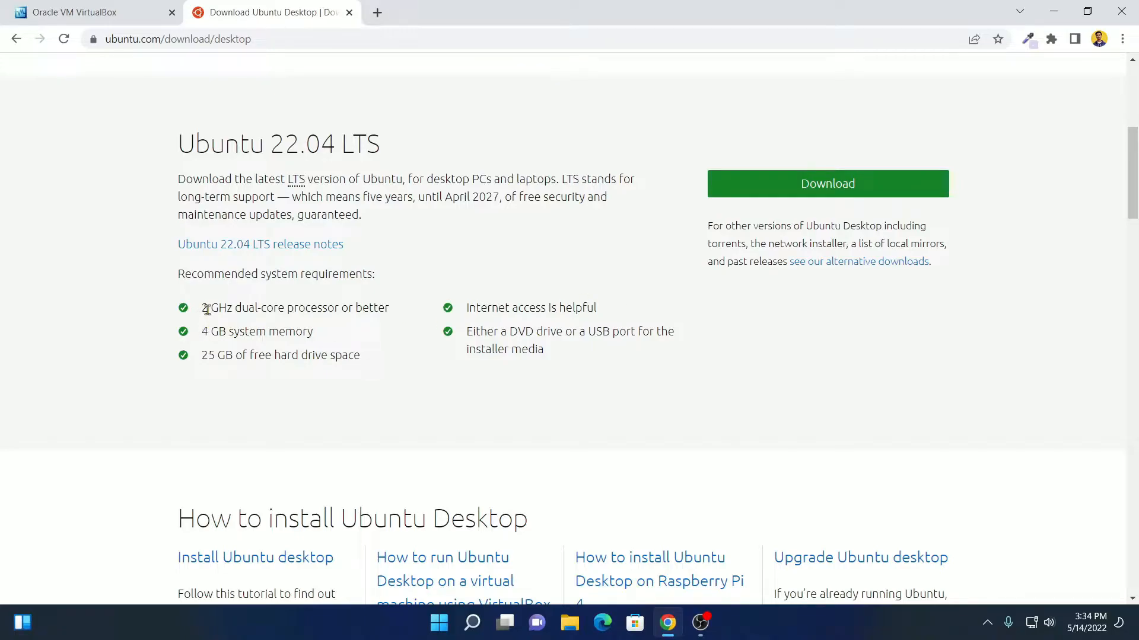
pyautogui.moveTo(204, 309); pyautogui.dragTo(370, 307)
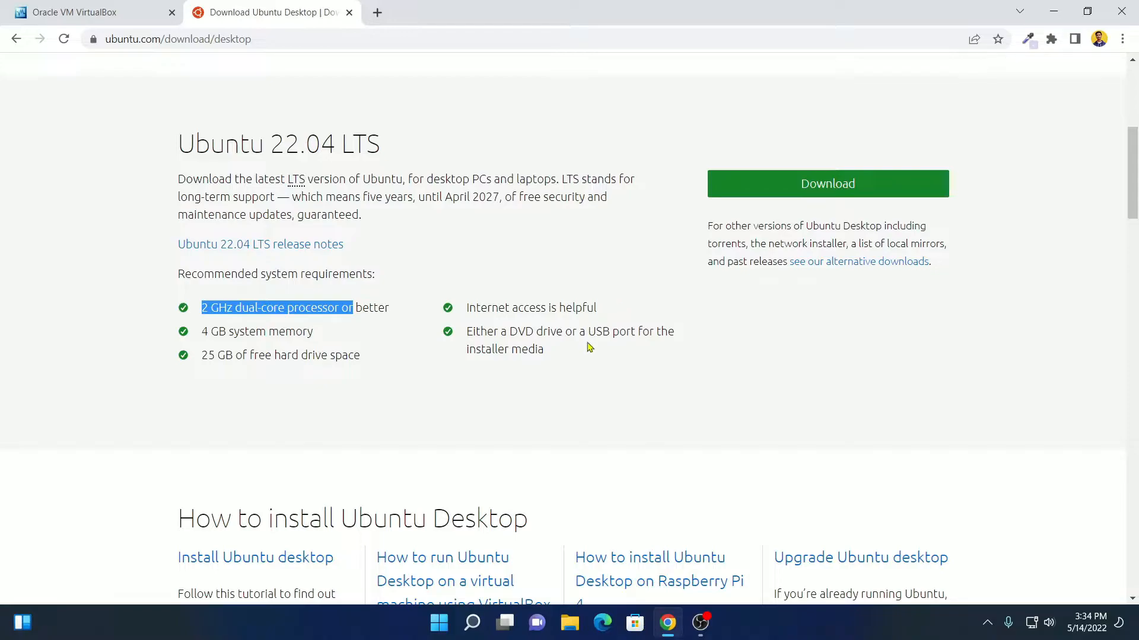
pyautogui.moveTo(587, 331); pyautogui.dragTo(642, 331)
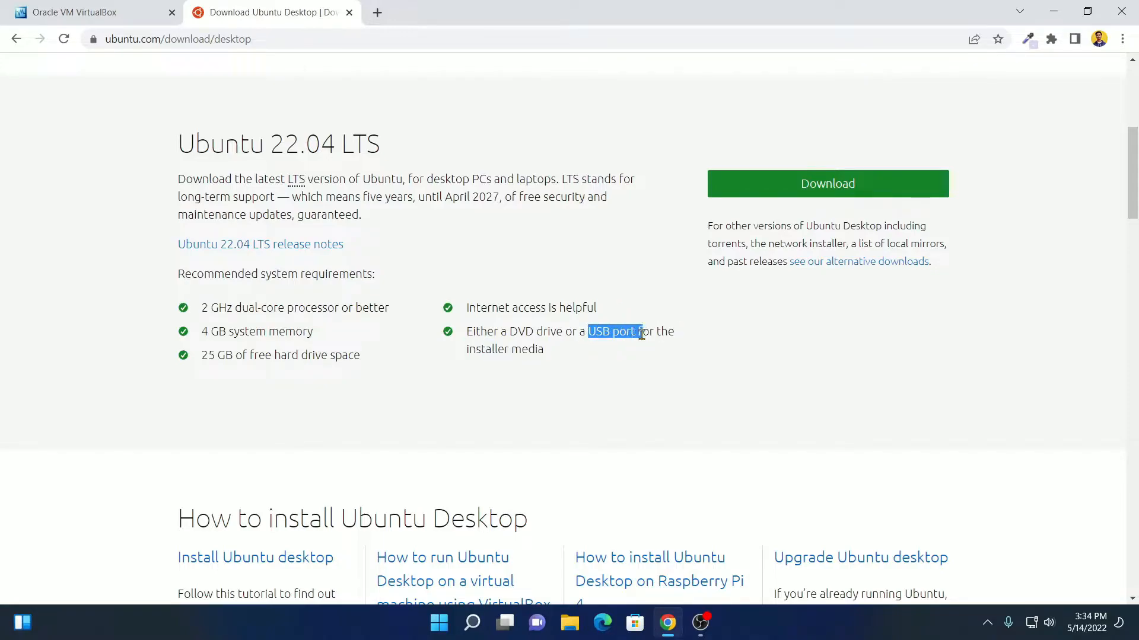
pyautogui.click(553, 354)
pyautogui.moveTo(547, 354); pyautogui.dragTo(467, 330)
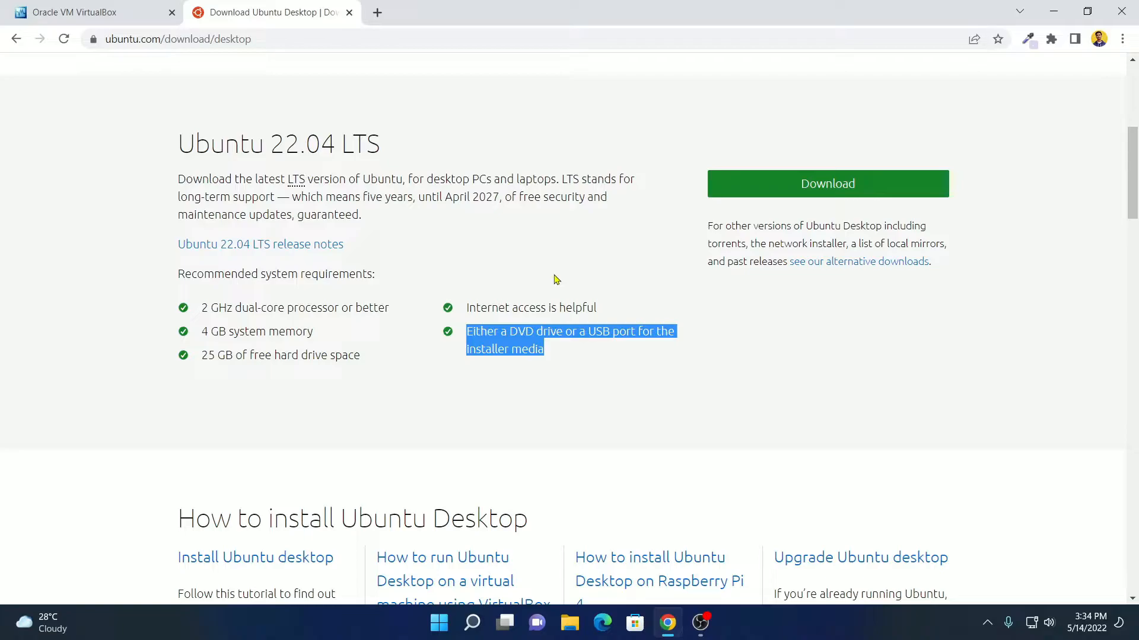
pyautogui.scroll(3, 557, 279)
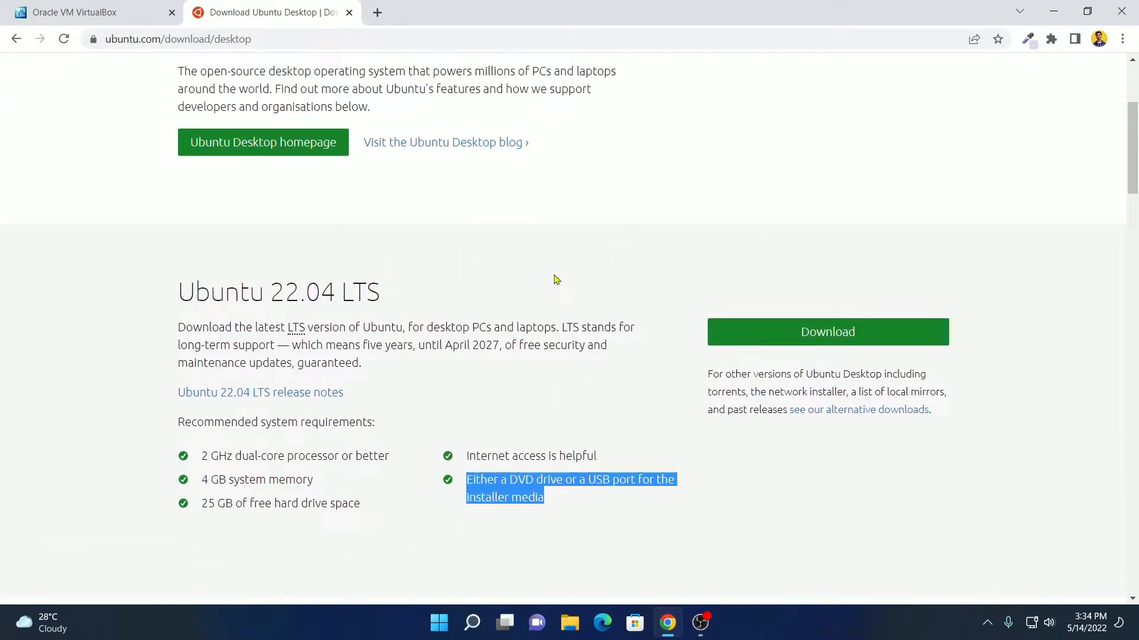
pyautogui.click(793, 339)
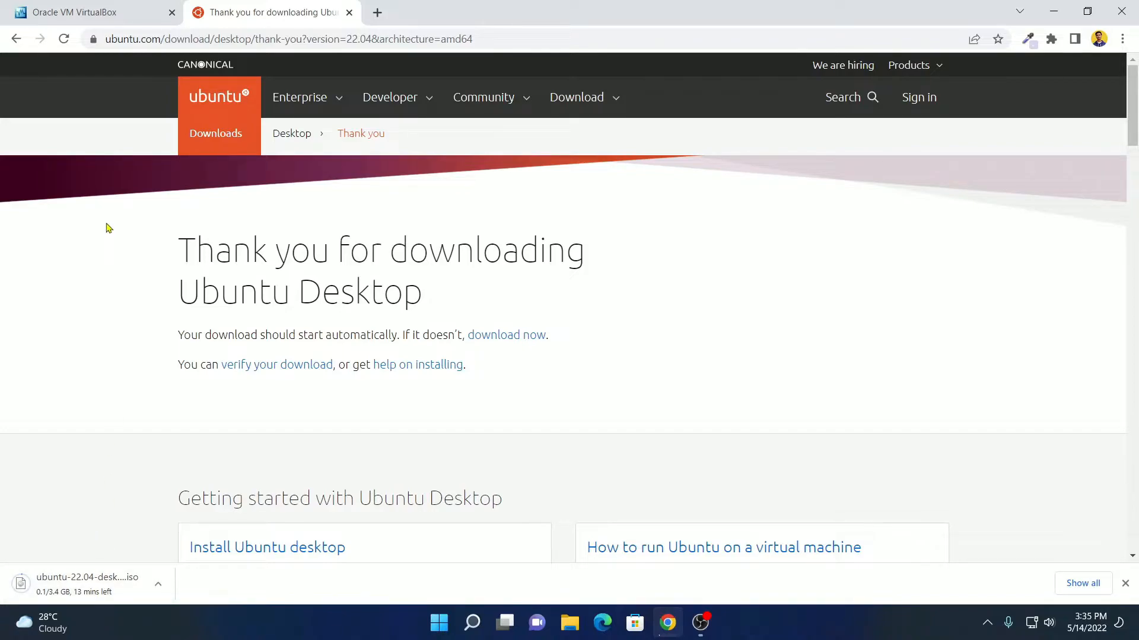
# Download the VirtualBox 6.1.34 platform package for Windows hosts from virtualbox.org
pyautogui.click(59, 9)
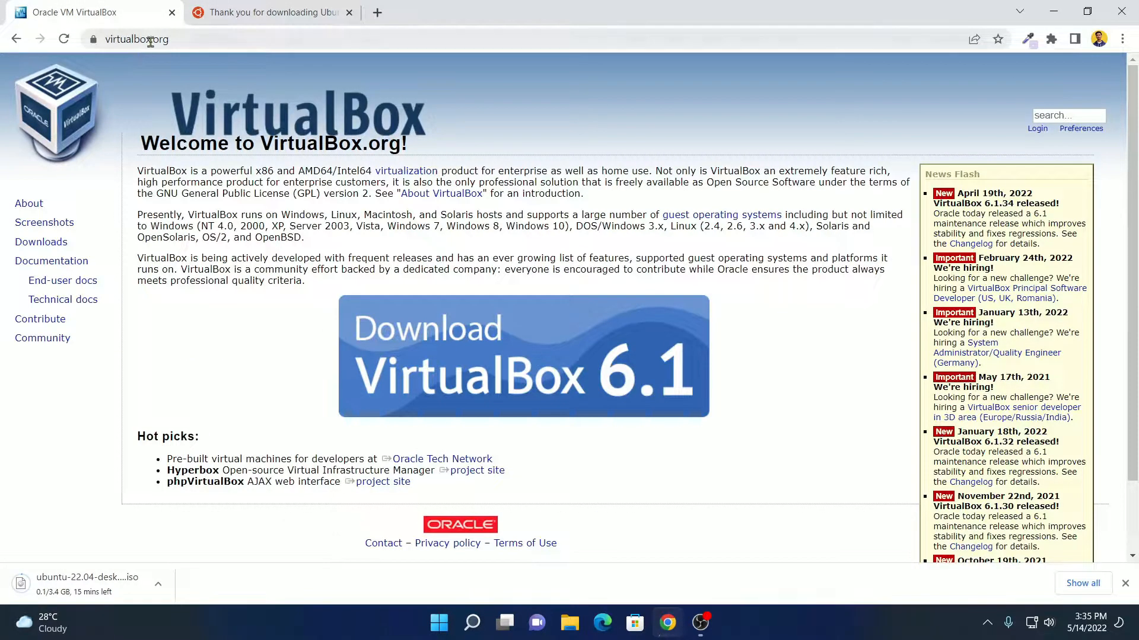
pyautogui.click(487, 380)
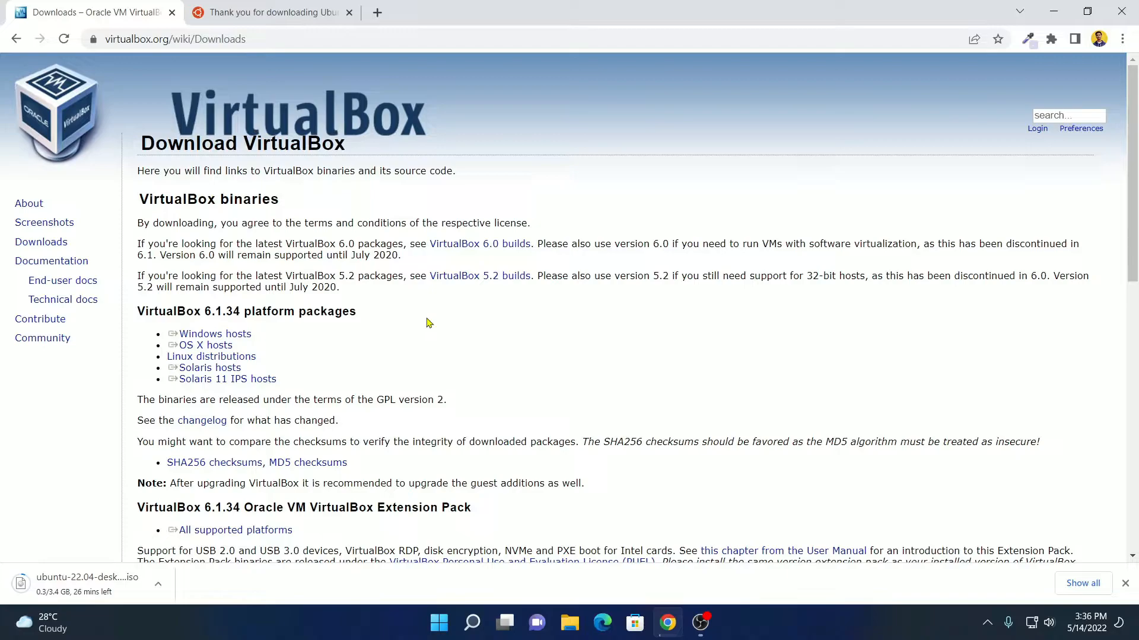
pyautogui.click(207, 339)
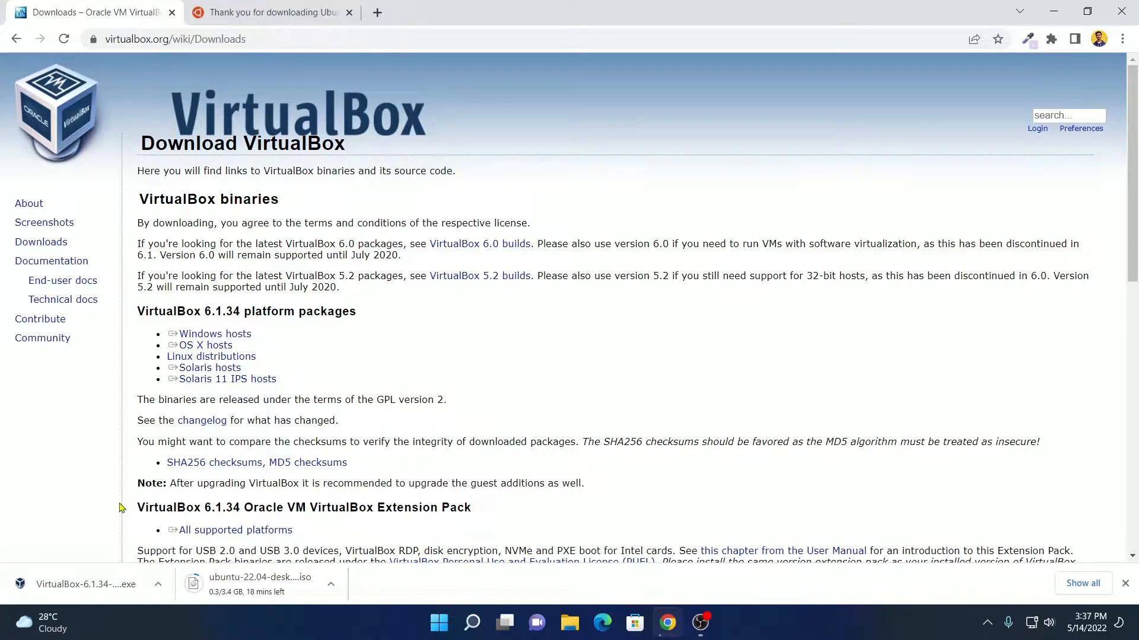
# Launch the downloaded VirtualBox 6.1.34 installer and minimize the browser behind it
pyautogui.click(158, 585)
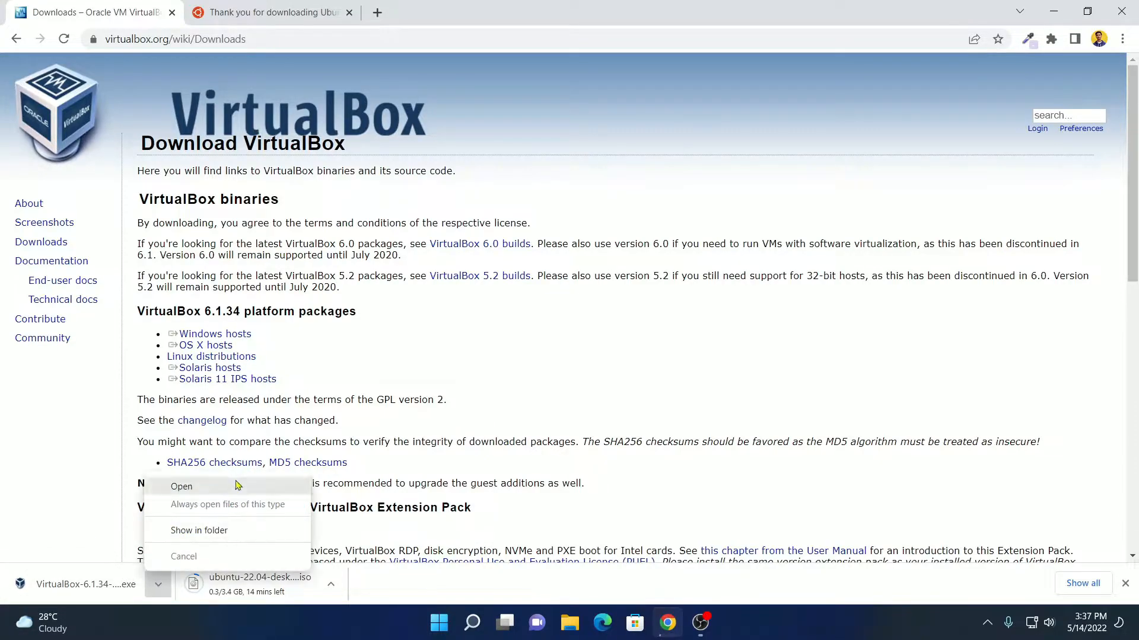
pyautogui.click(238, 486)
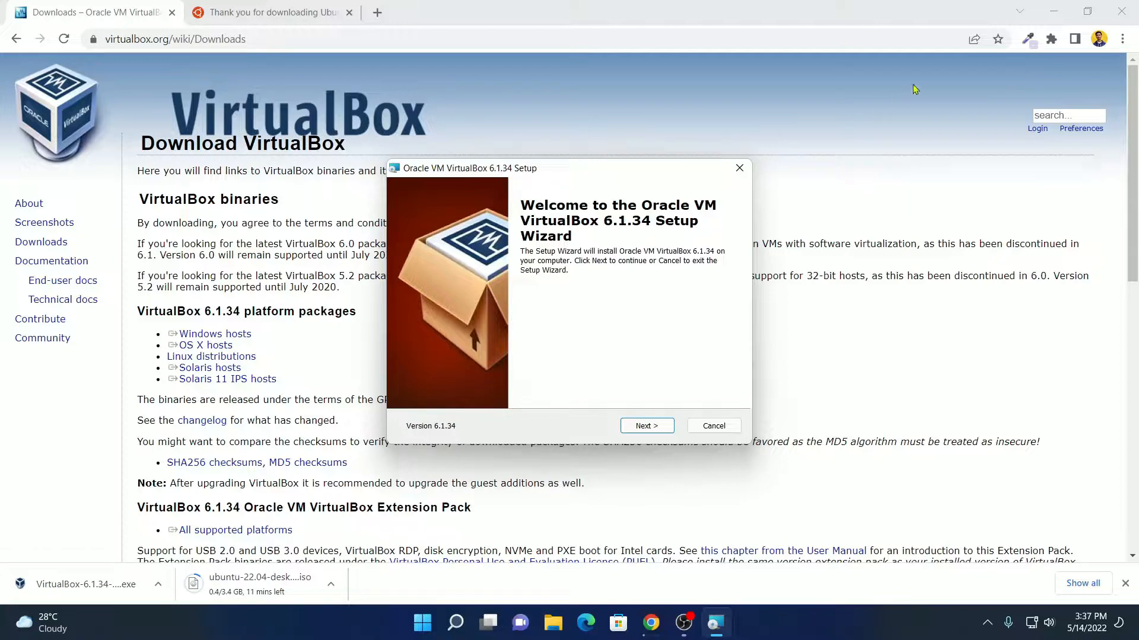
pyautogui.click(1051, 16)
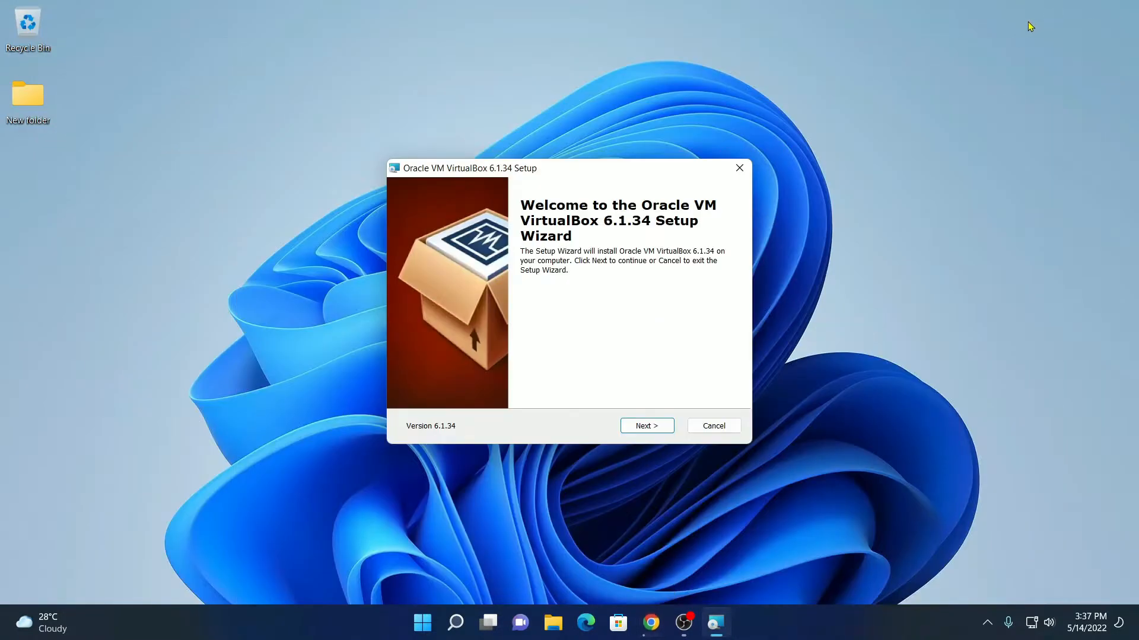
# Install VirtualBox 6.1.34 with the default features, location and shortcuts, and start it after installation
pyautogui.click(636, 427)
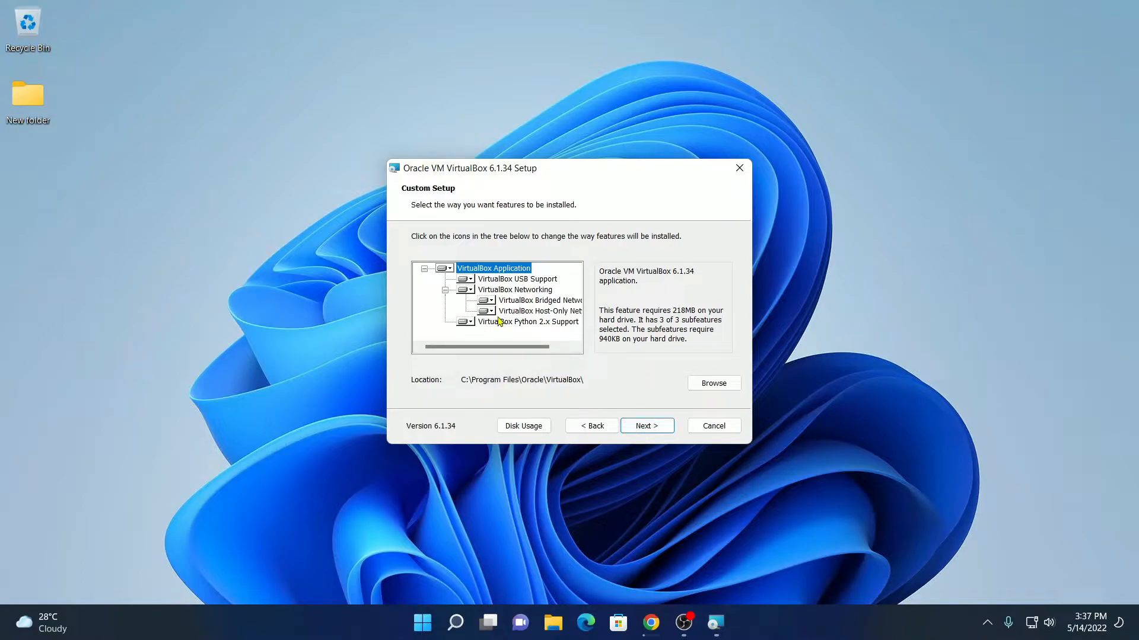
pyautogui.click(643, 427)
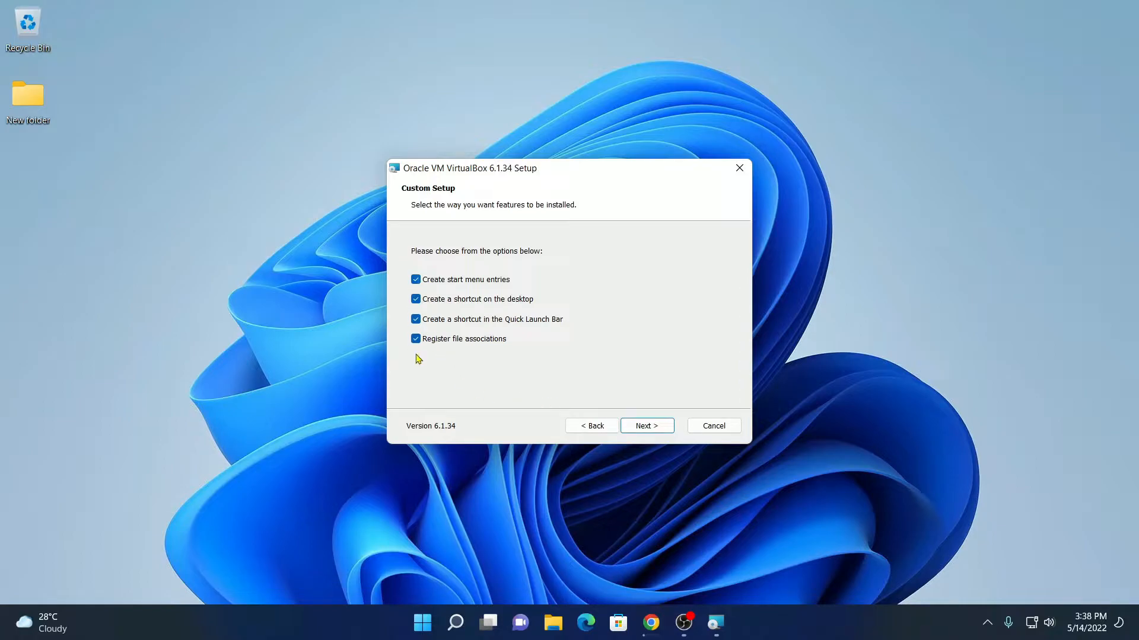
pyautogui.click(649, 427)
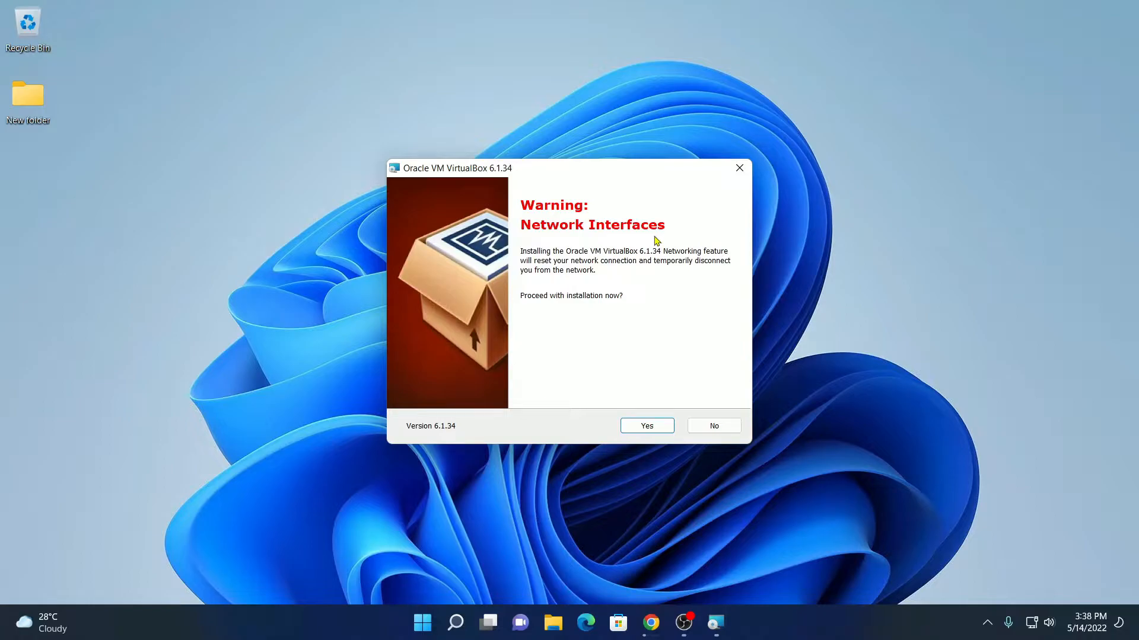
pyautogui.click(656, 429)
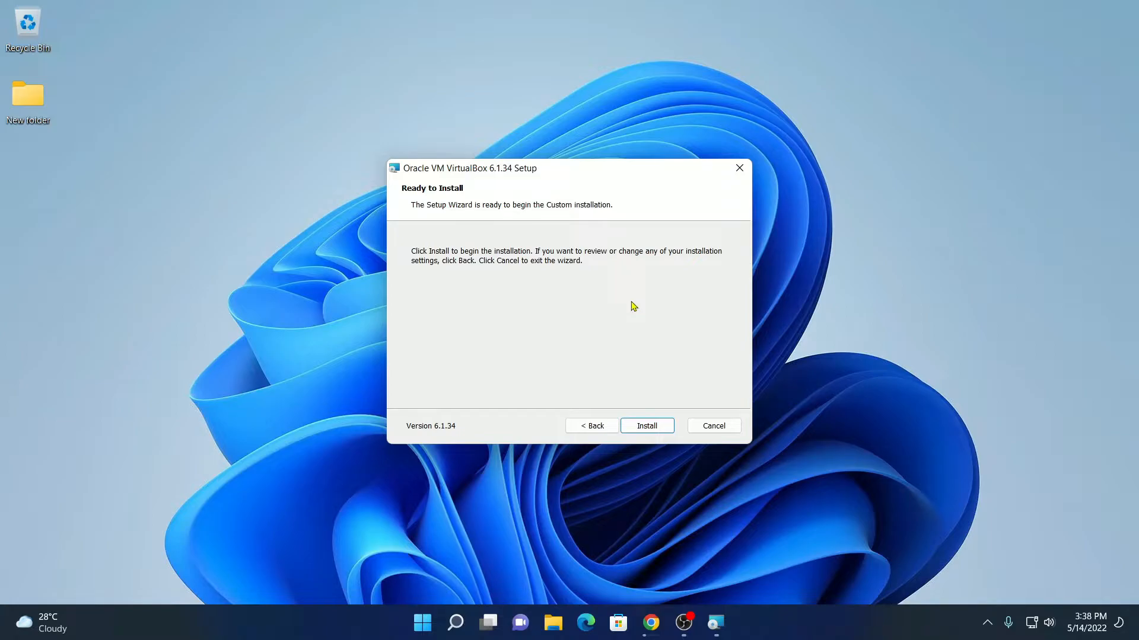
pyautogui.click(650, 428)
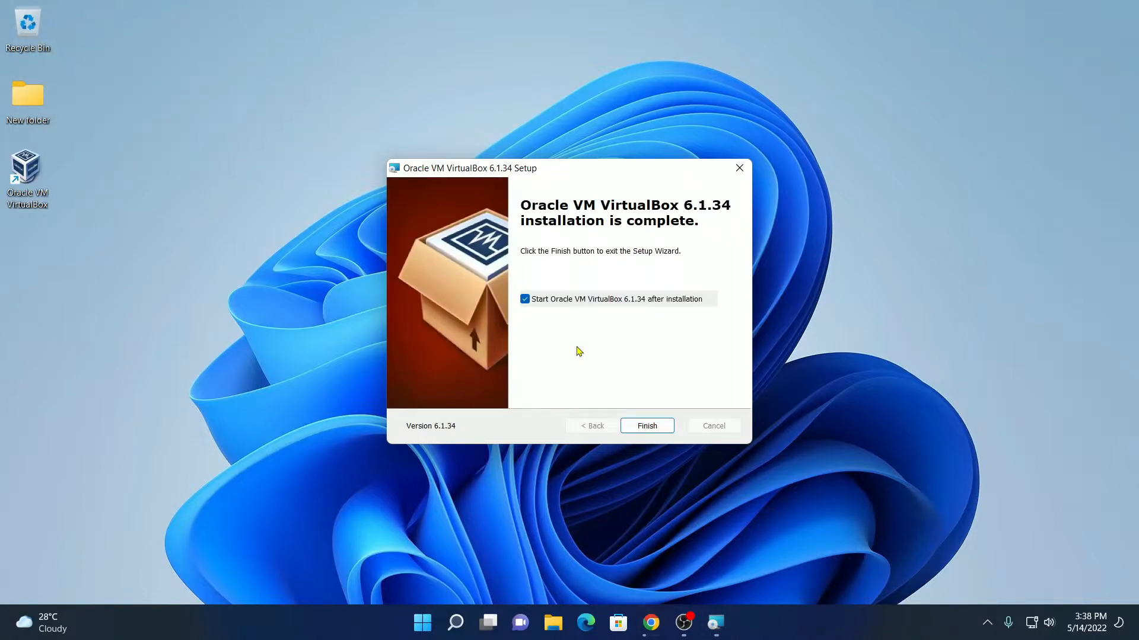
pyautogui.click(636, 427)
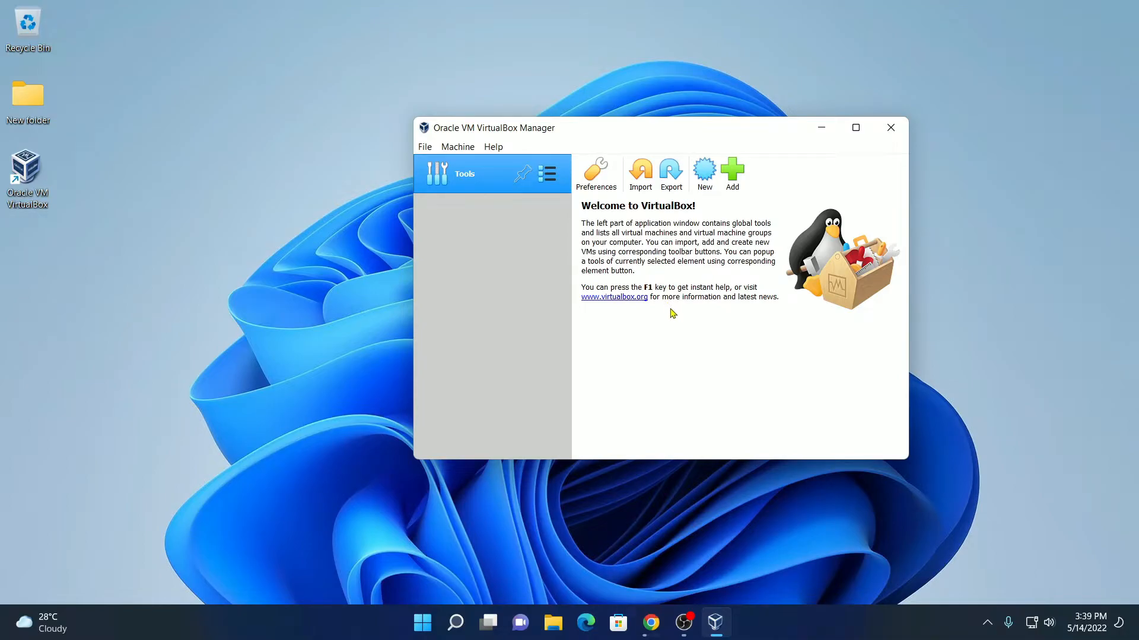
# Check the progress of the Ubuntu ISO download in Chrome and return to VirtualBox Manager
pyautogui.click(650, 623)
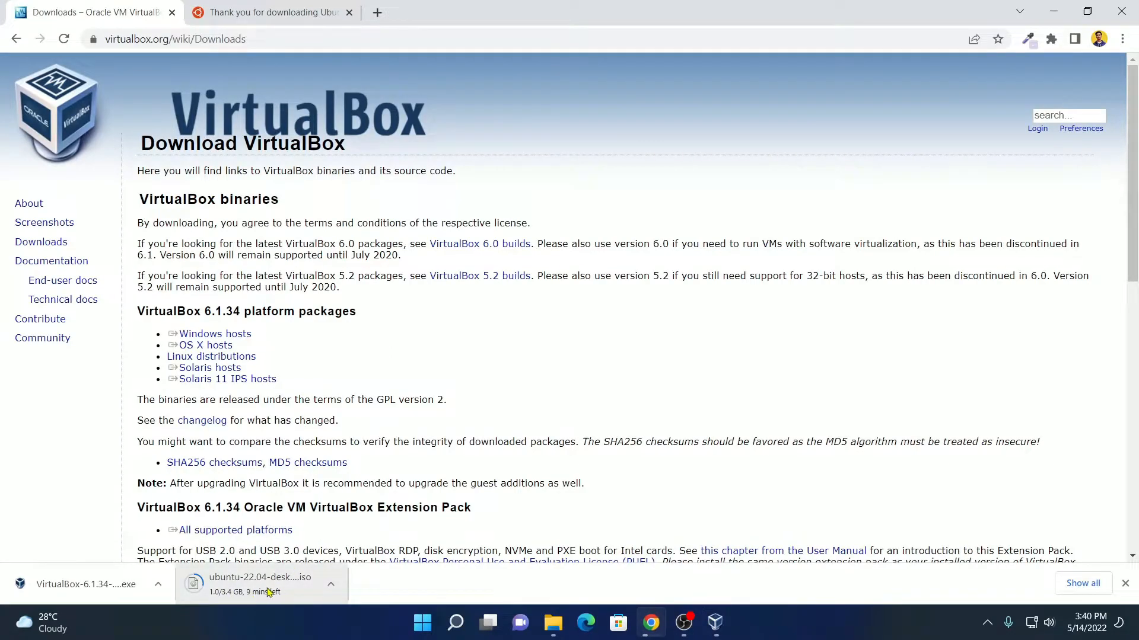
pyautogui.click(1064, 7)
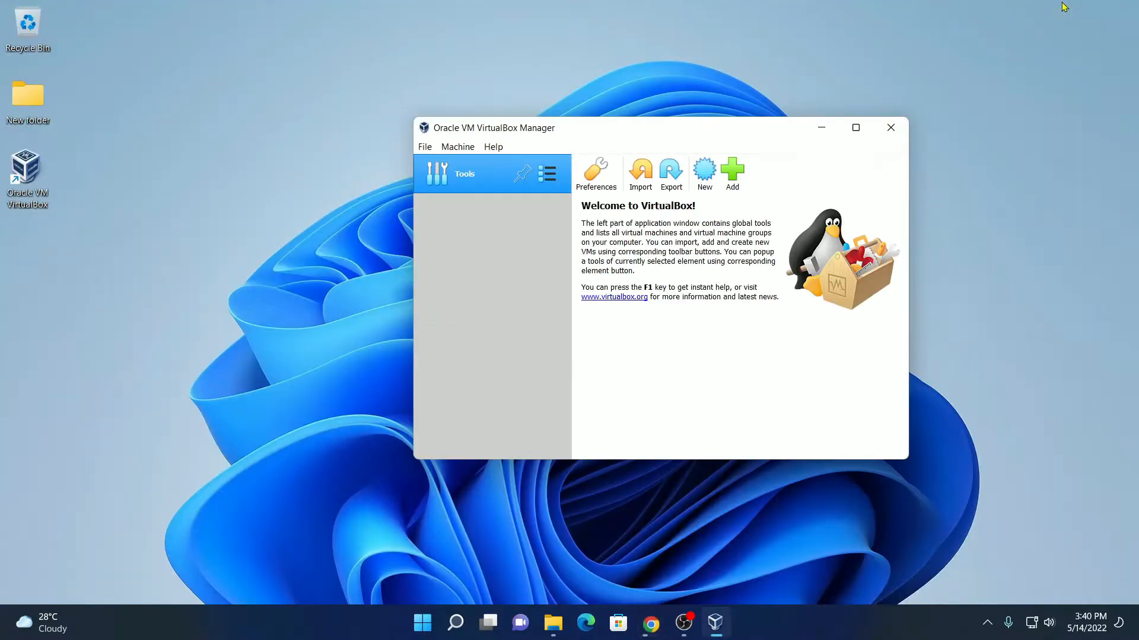
# Start creating a new virtual machine and name it Ubuntu 22.04 LTS
pyautogui.click(704, 175)
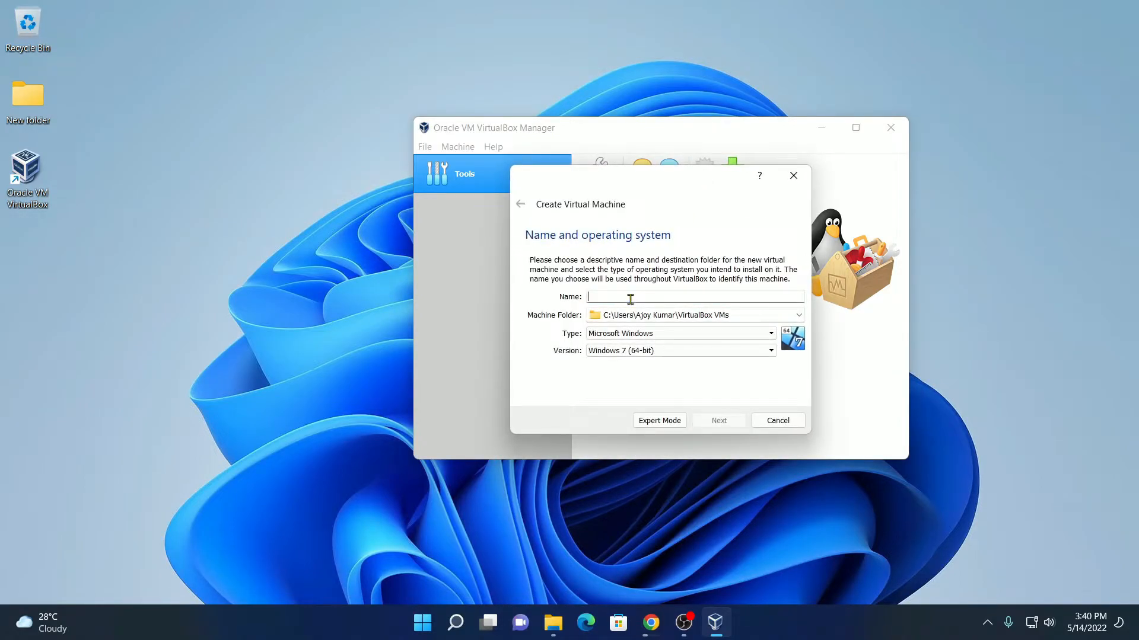
pyautogui.write('Ub')
pyautogui.write('unt')
pyautogui.press('BackSpace')
pyautogui.write('ntu 22')
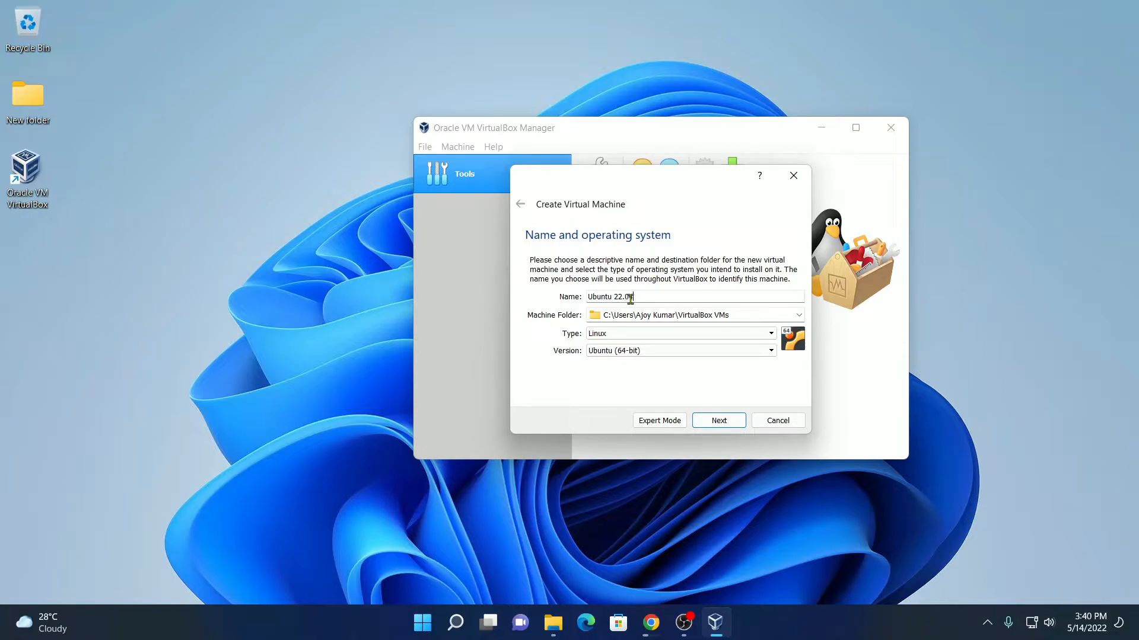
pyautogui.write('.04 LTS')
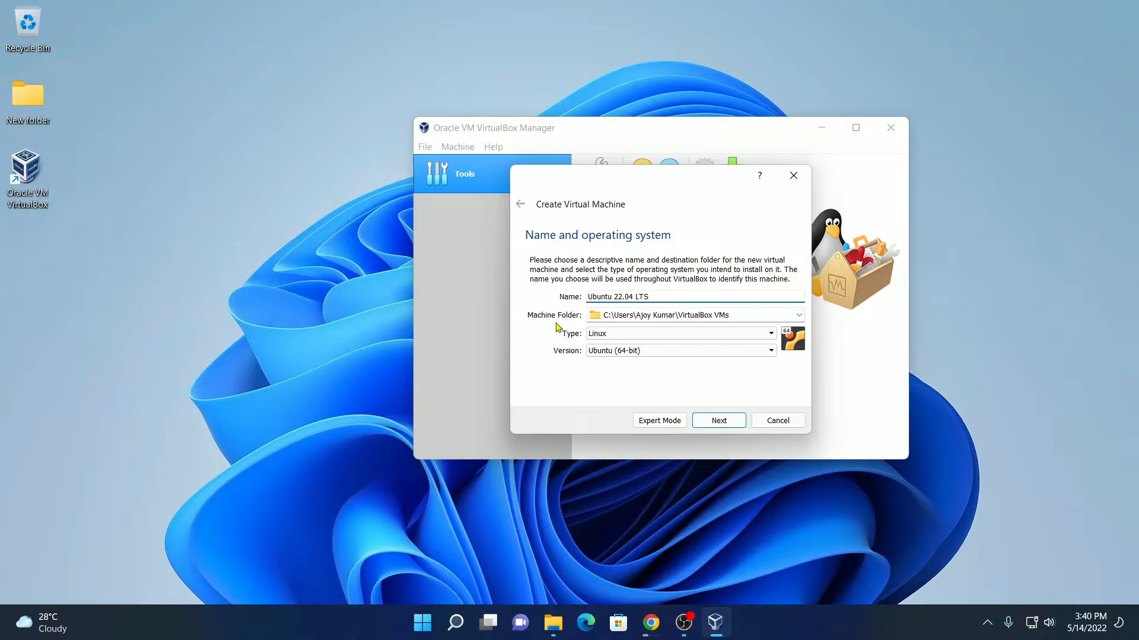
# Keep Linux as the machine type, choose Ubuntu (64-bit) as the version, and continue to the memory settings
pyautogui.click(673, 339)
pyautogui.click(650, 357)
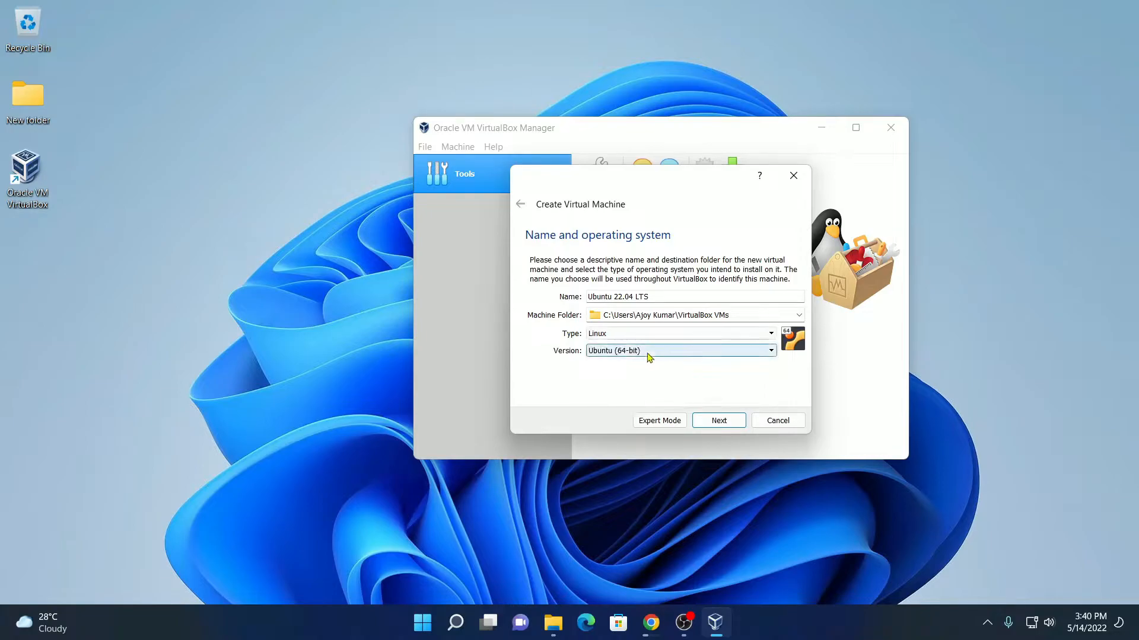
pyautogui.click(650, 356)
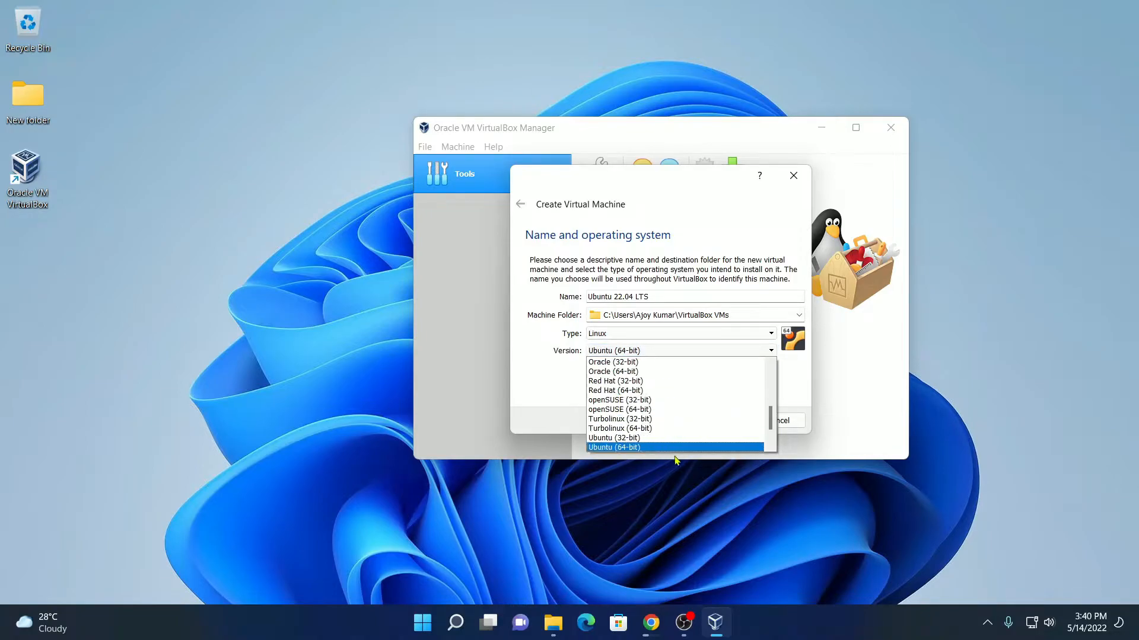
pyautogui.click(670, 449)
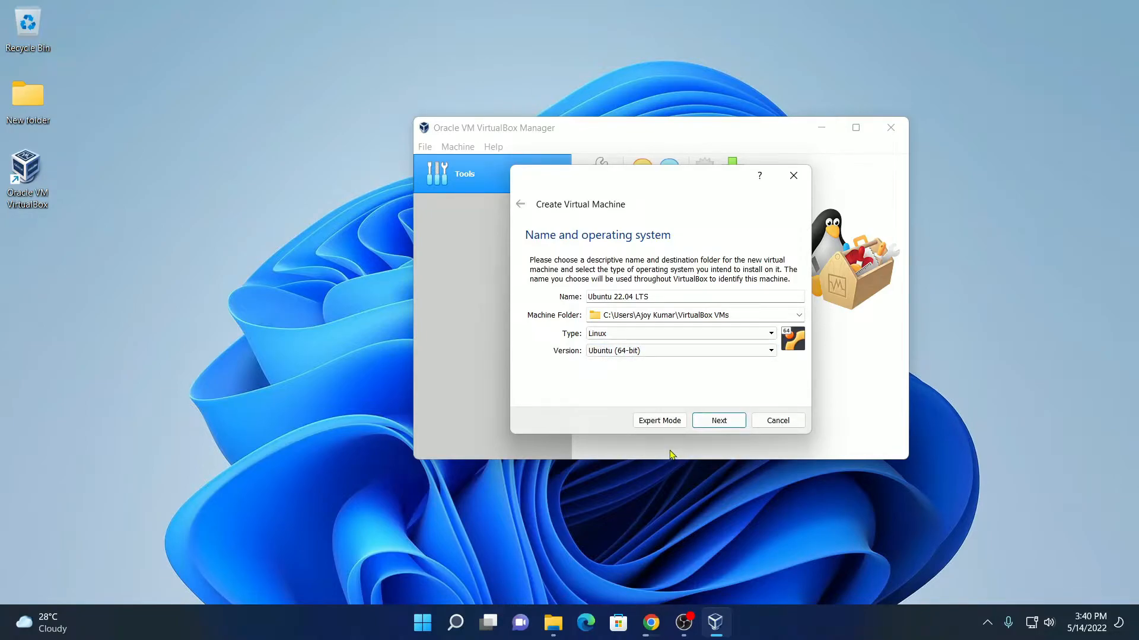
pyautogui.click(728, 425)
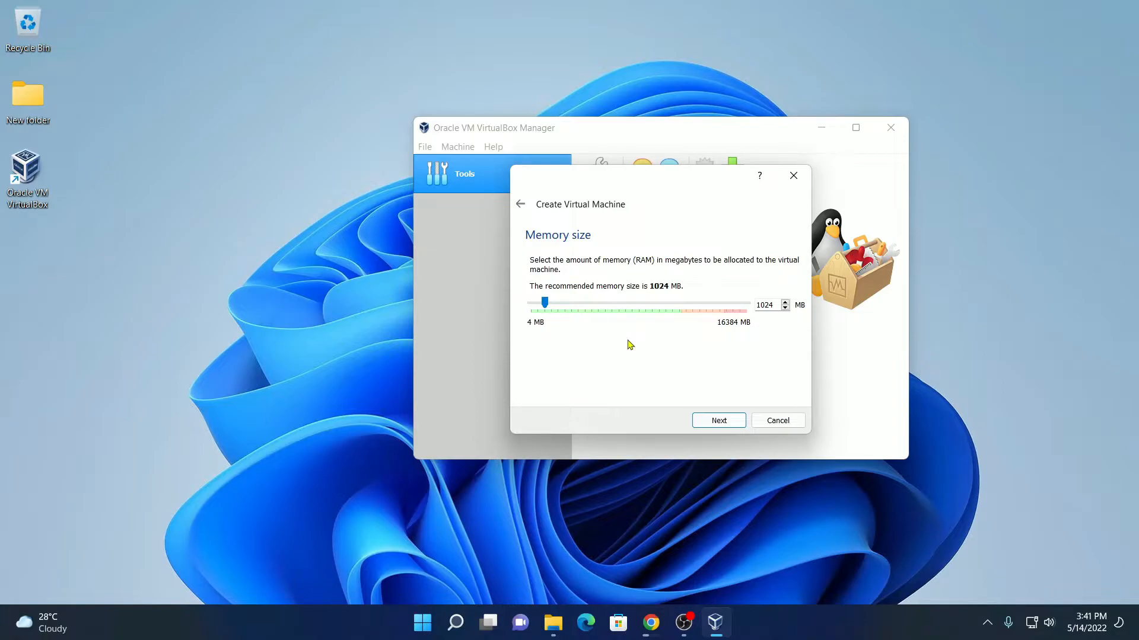
# Increase the virtual machine's memory size within the green range and continue to the hard disk options
pyautogui.moveTo(545, 302); pyautogui.dragTo(586, 304)
pyautogui.click(717, 420)
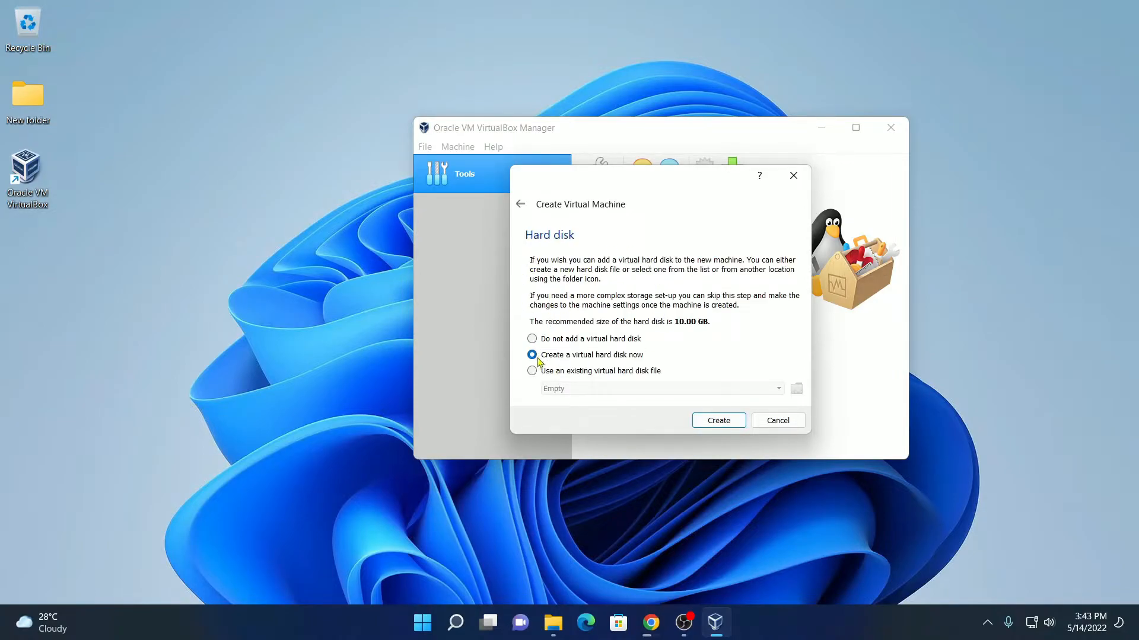
# Create a new dynamically allocated VDI virtual hard disk of 100 GB for the virtual machine
pyautogui.click(718, 421)
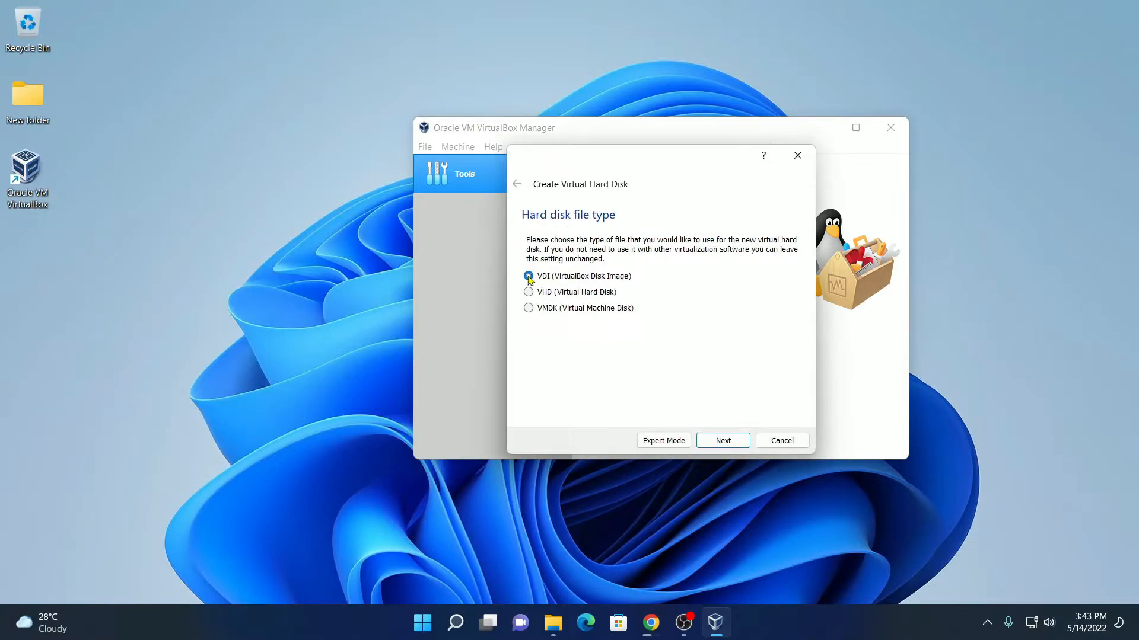
pyautogui.click(738, 446)
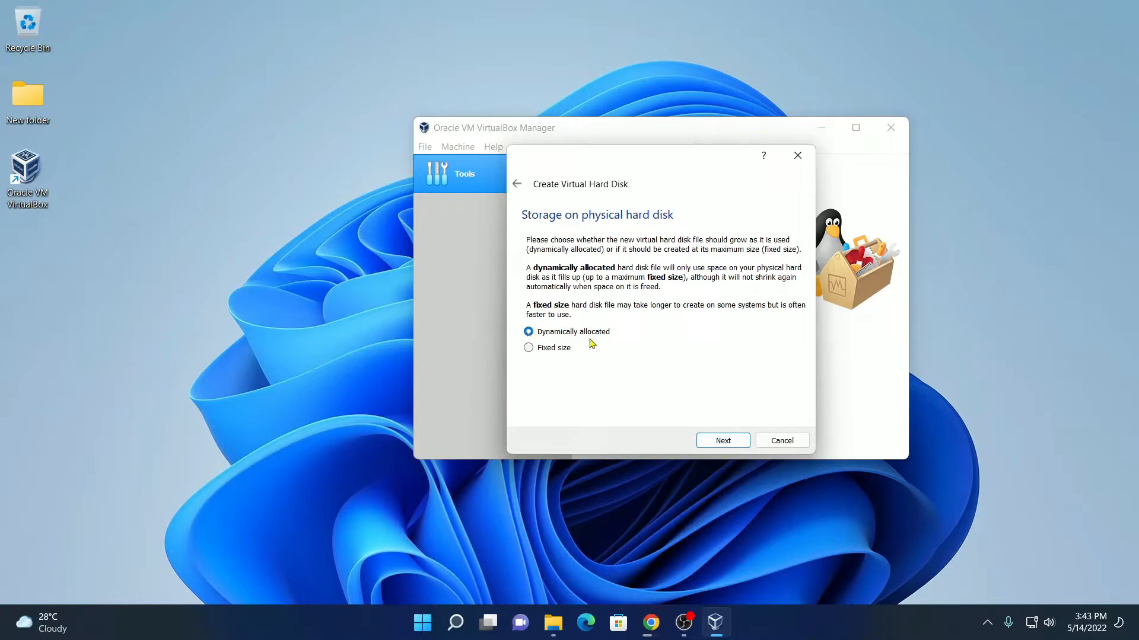
pyautogui.click(722, 446)
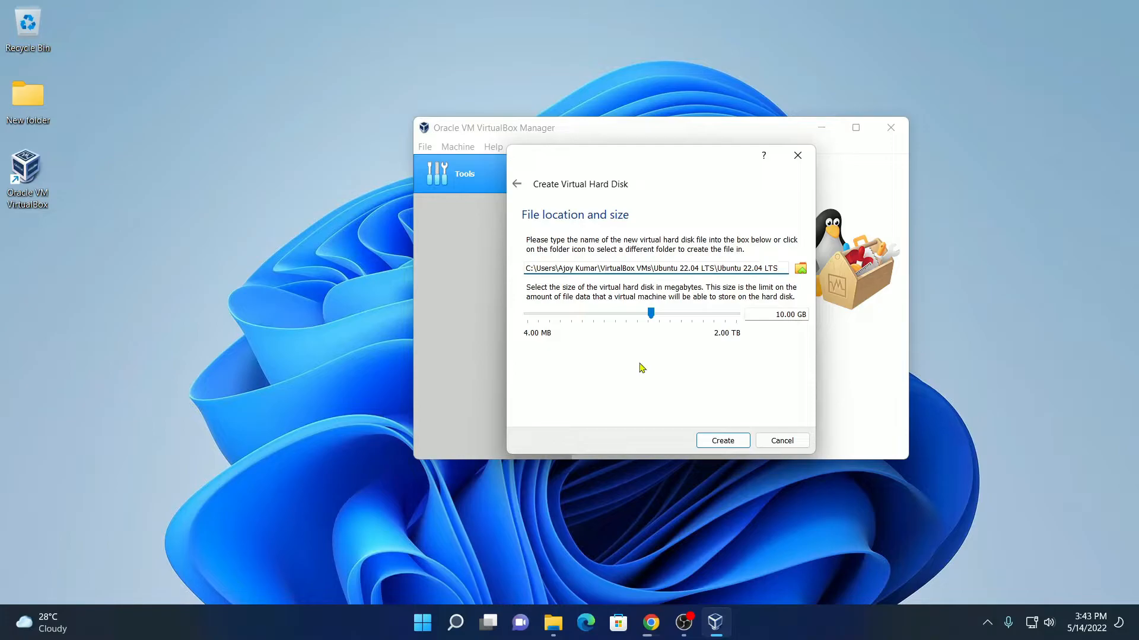
pyautogui.click(777, 315)
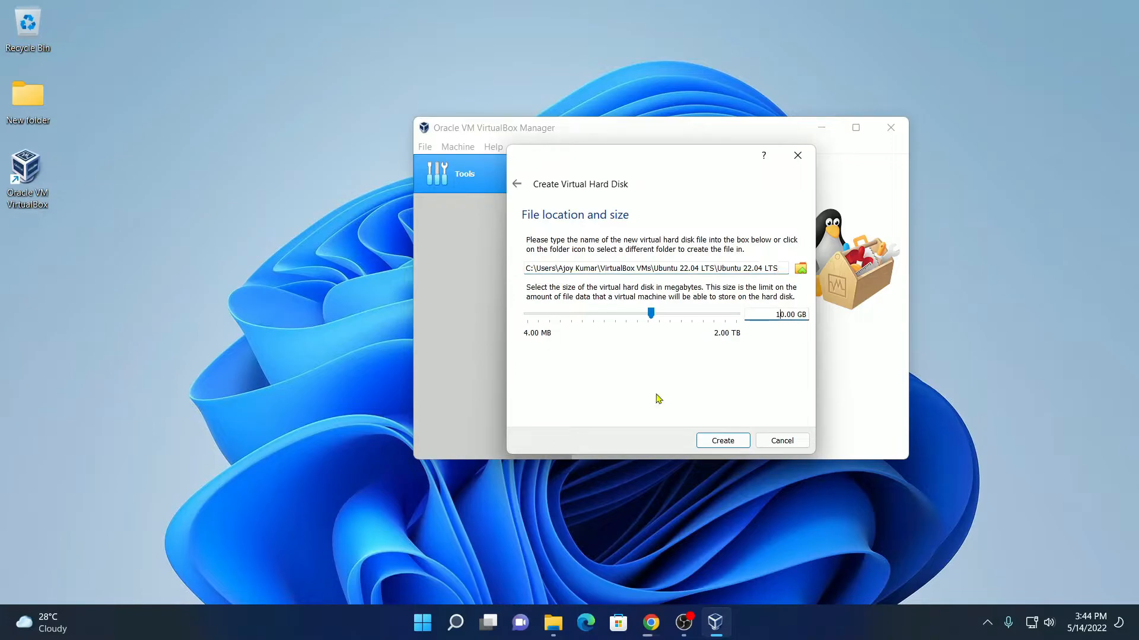
pyautogui.write('0')
pyautogui.click(728, 445)
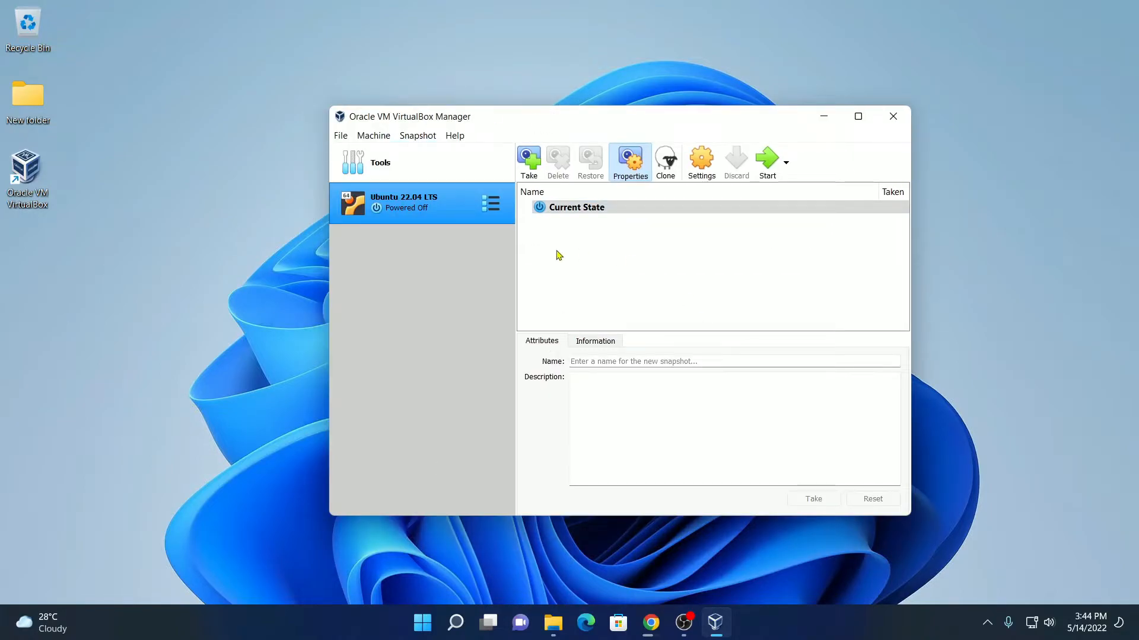
# Review the new machine's information and open its storage settings
pyautogui.click(590, 347)
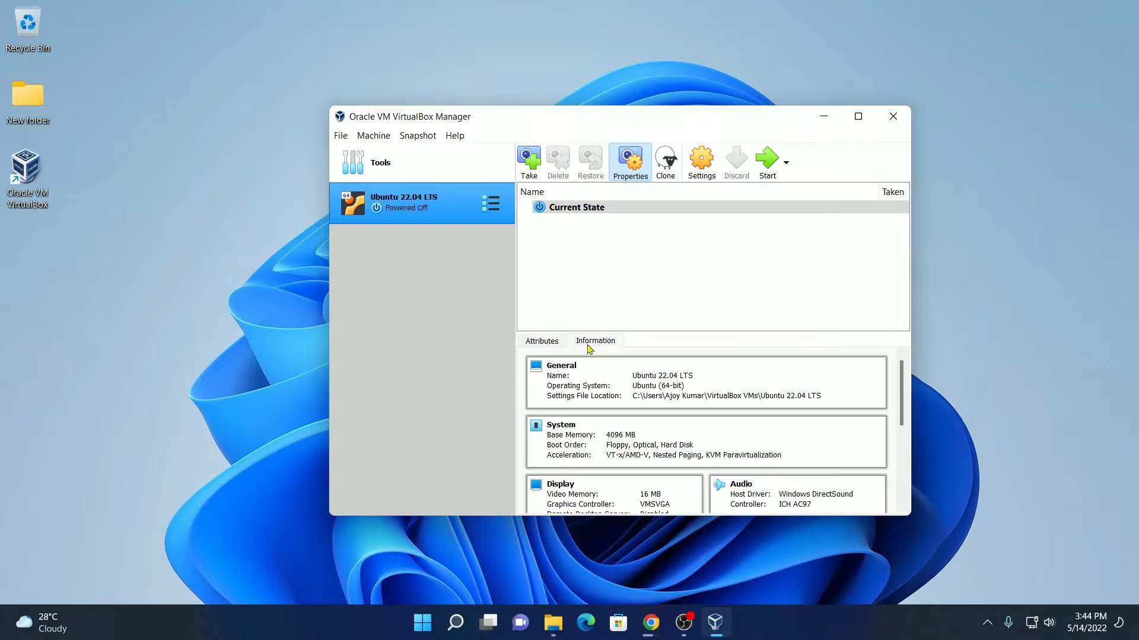
pyautogui.scroll(-5, 782, 415)
pyautogui.scroll(5, 790, 416)
pyautogui.click(700, 172)
pyautogui.click(457, 254)
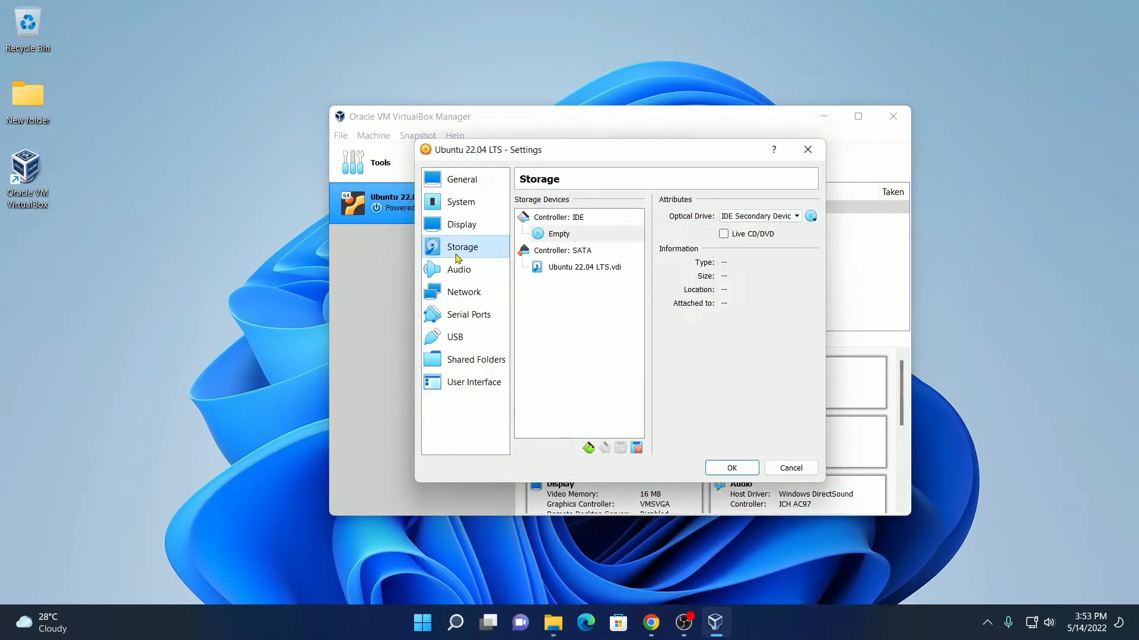
# Attach the ubuntu-22.04-desktop-amd64 disc image from Downloads to the empty IDE optical drive and save the settings
pyautogui.click(566, 237)
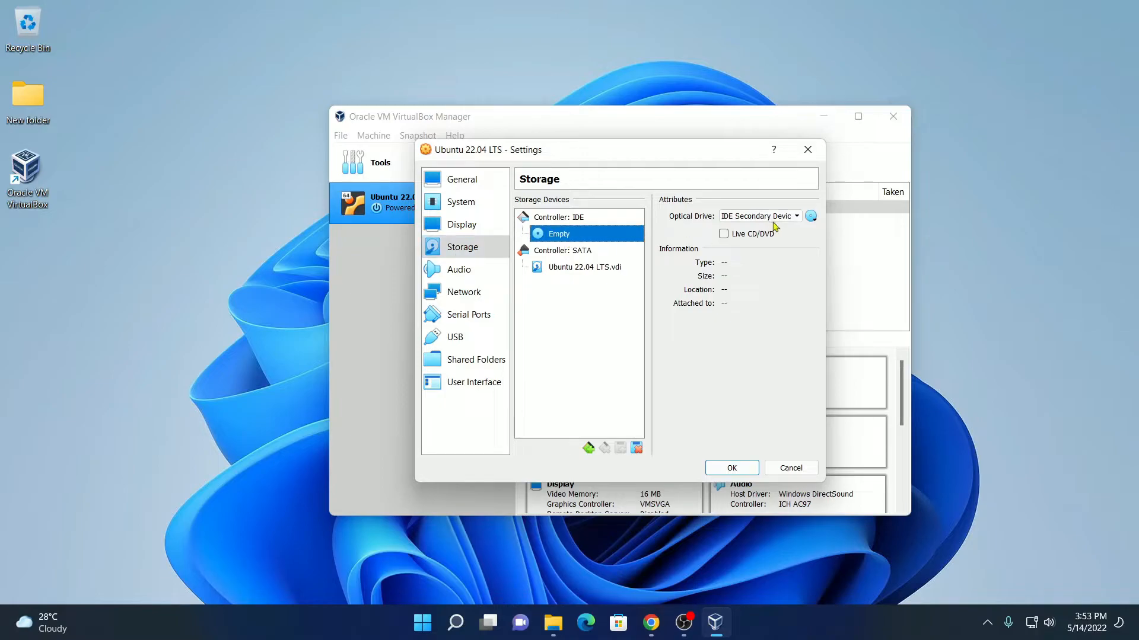
pyautogui.click(811, 218)
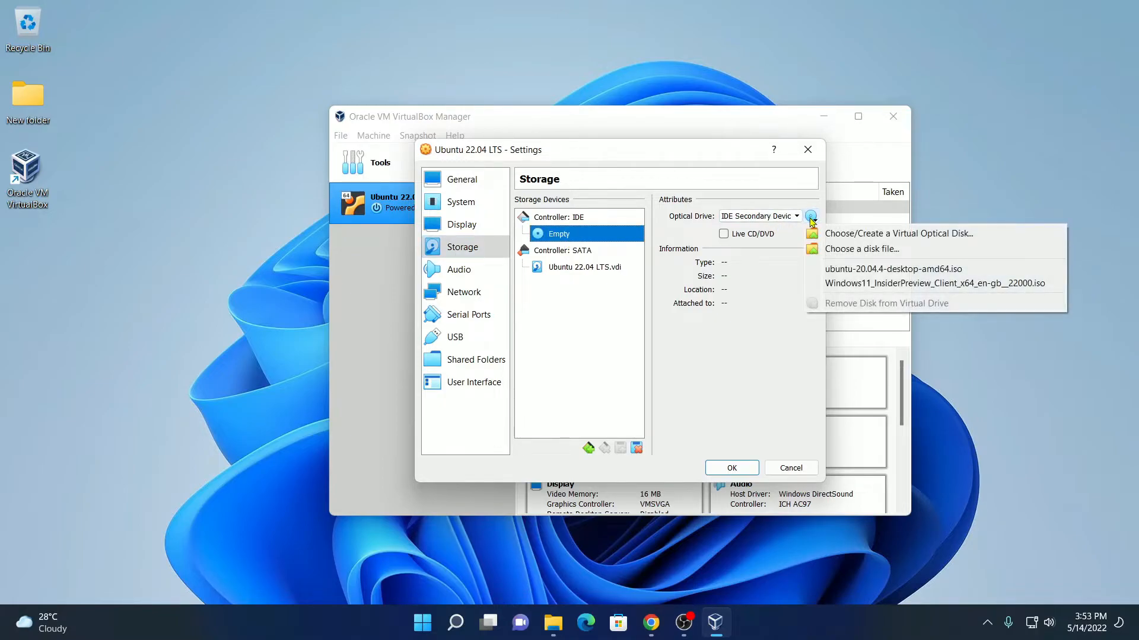
pyautogui.click(865, 255)
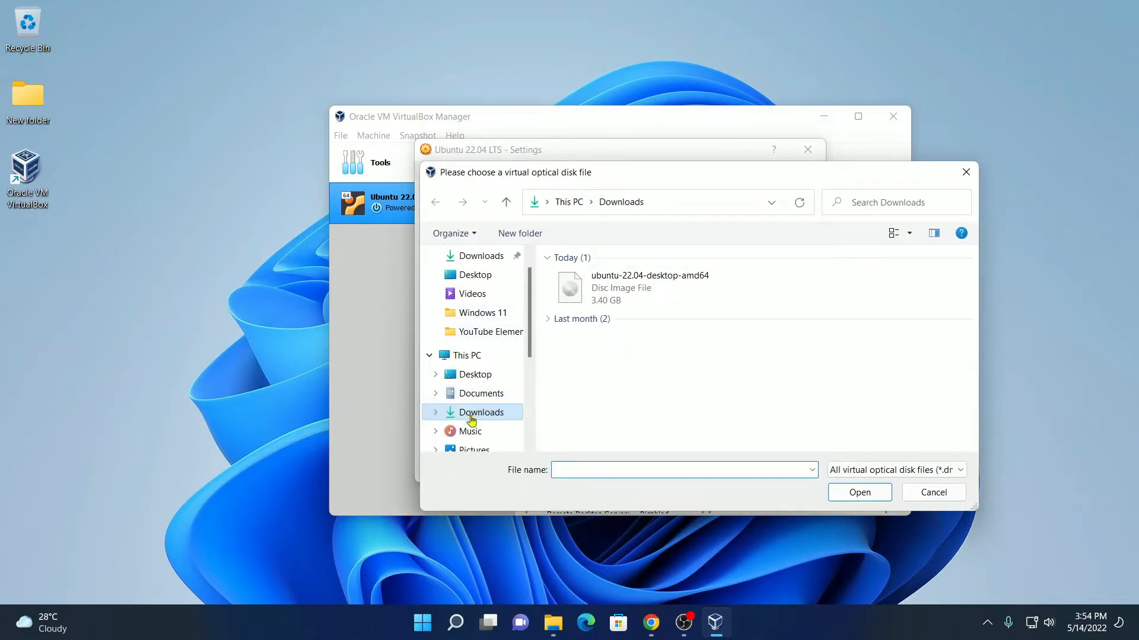
pyautogui.scroll(-1, 481, 391)
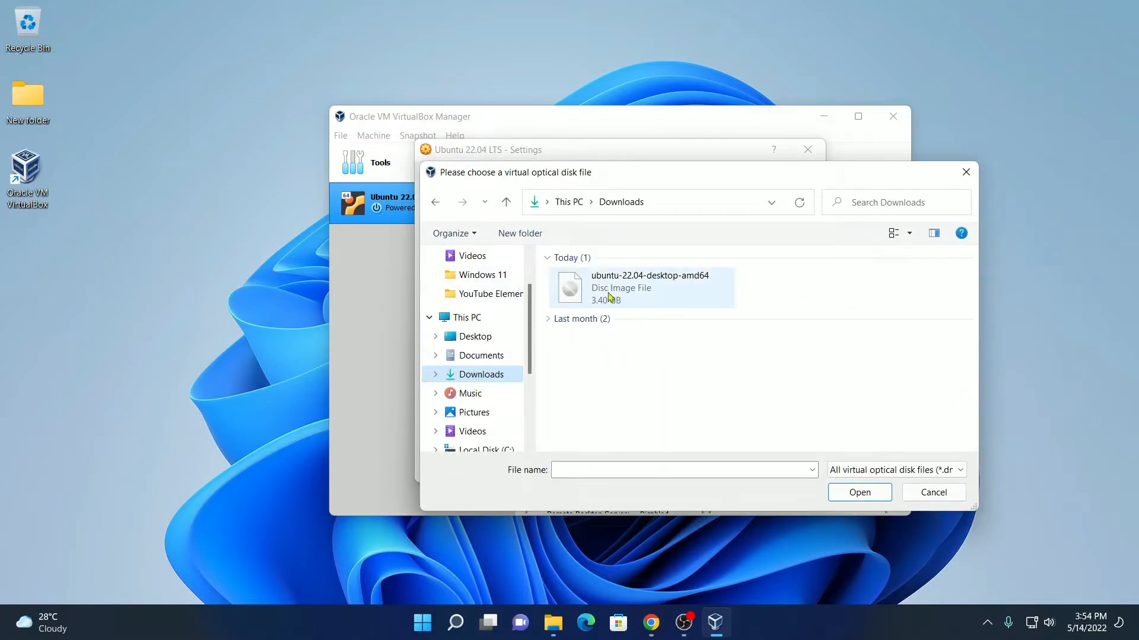
pyautogui.click(684, 300)
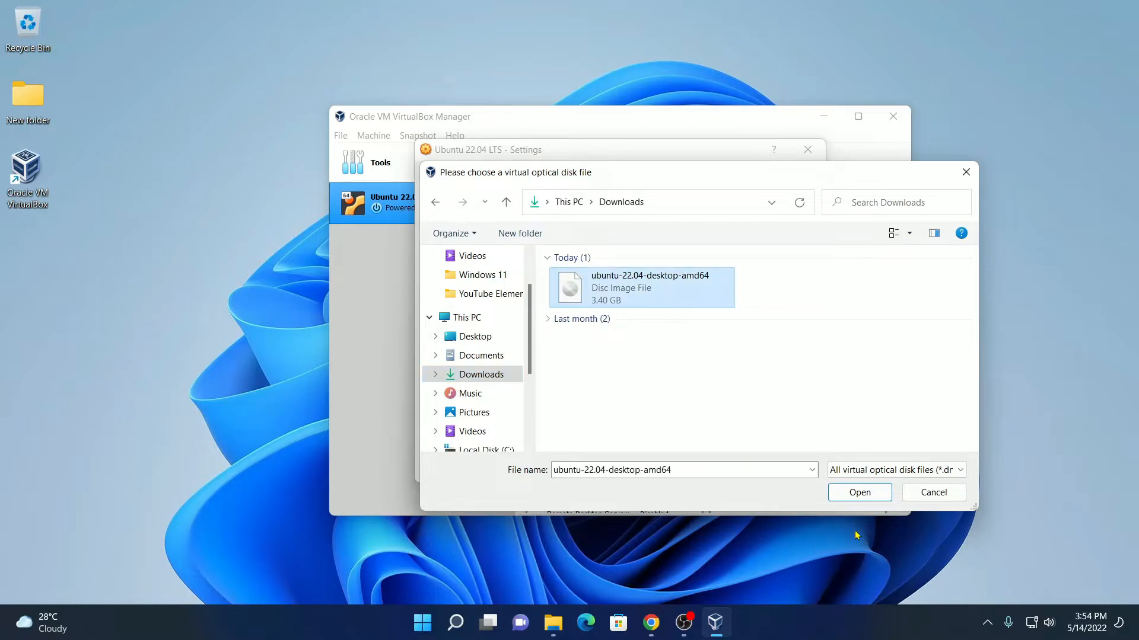
pyautogui.click(877, 495)
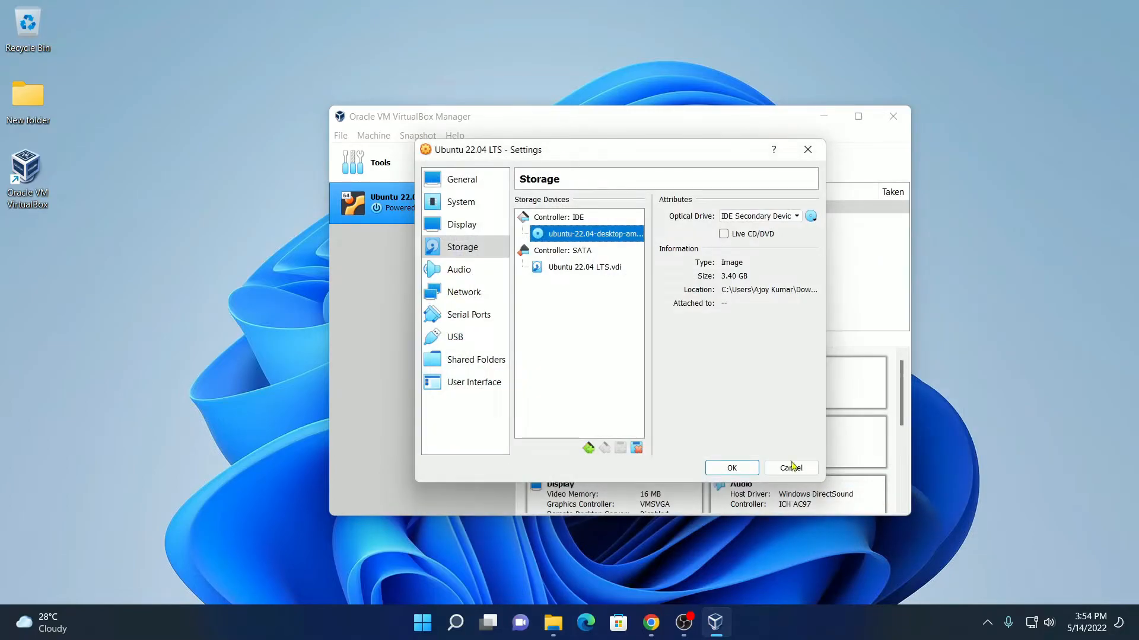
pyautogui.click(735, 474)
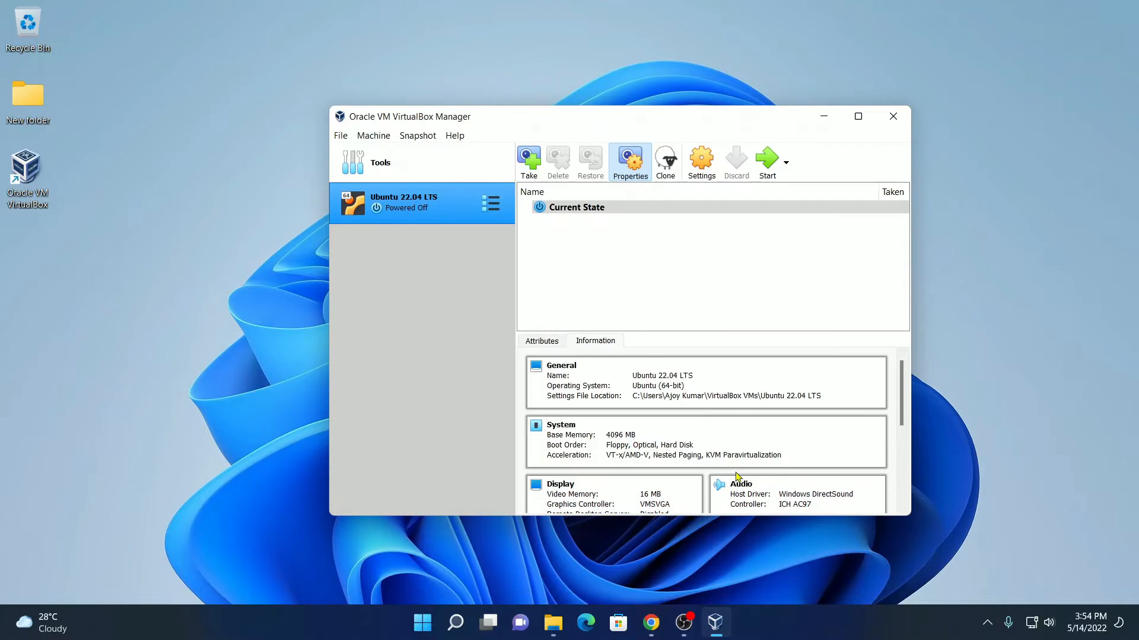
# Start the virtual machine and begin installing Ubuntu in English with the English (US) keyboard layout
pyautogui.scroll(-3, 747, 431)
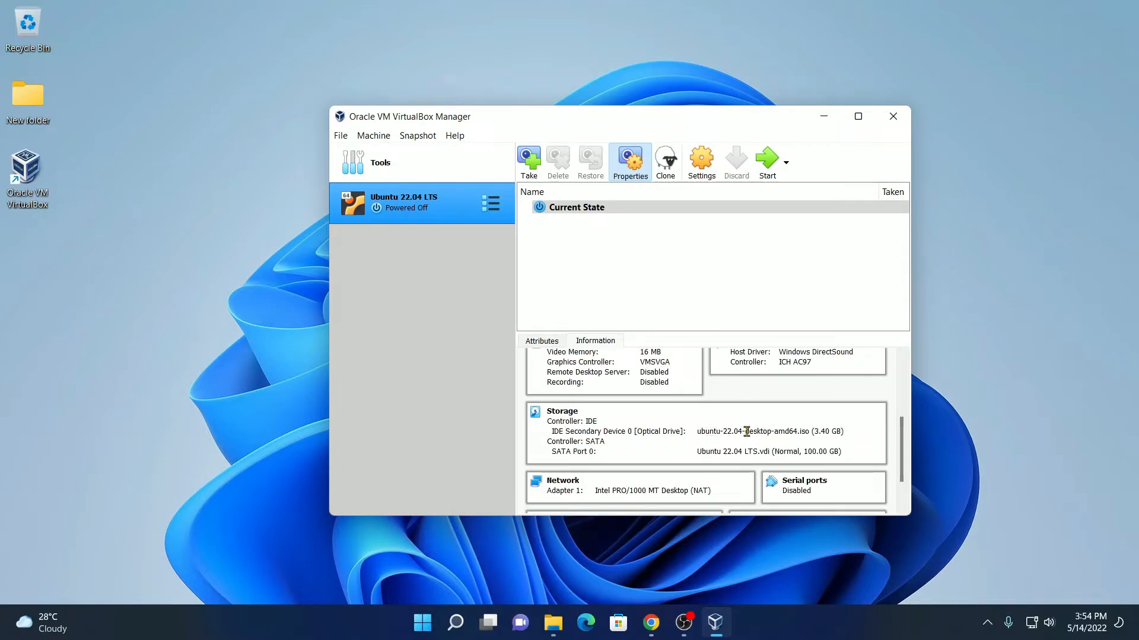
pyautogui.click(767, 171)
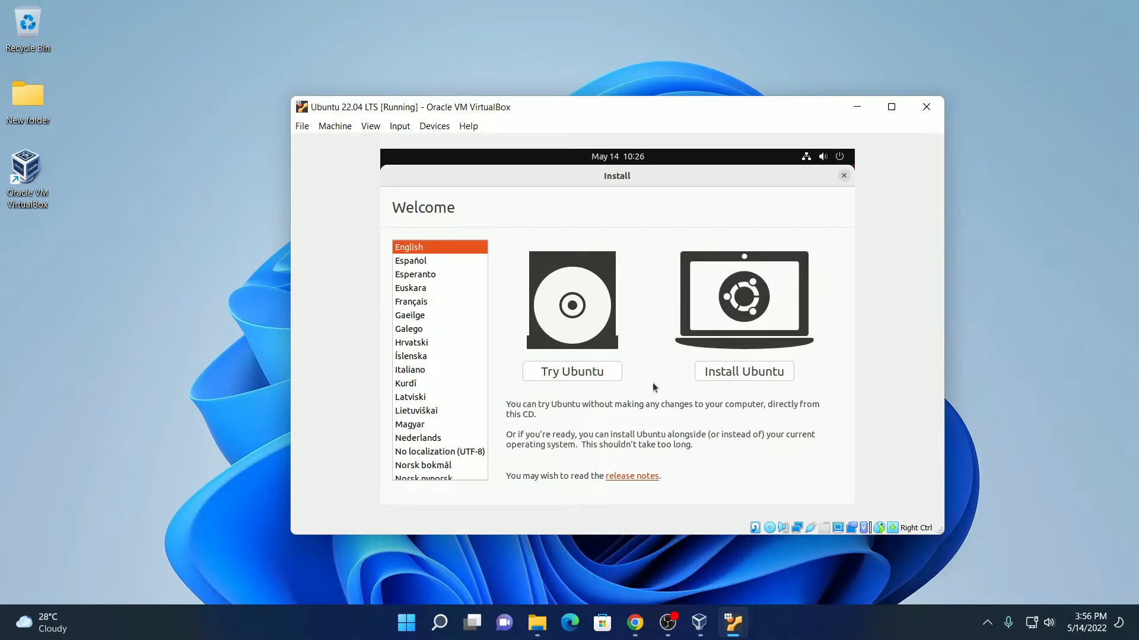
pyautogui.click(750, 373)
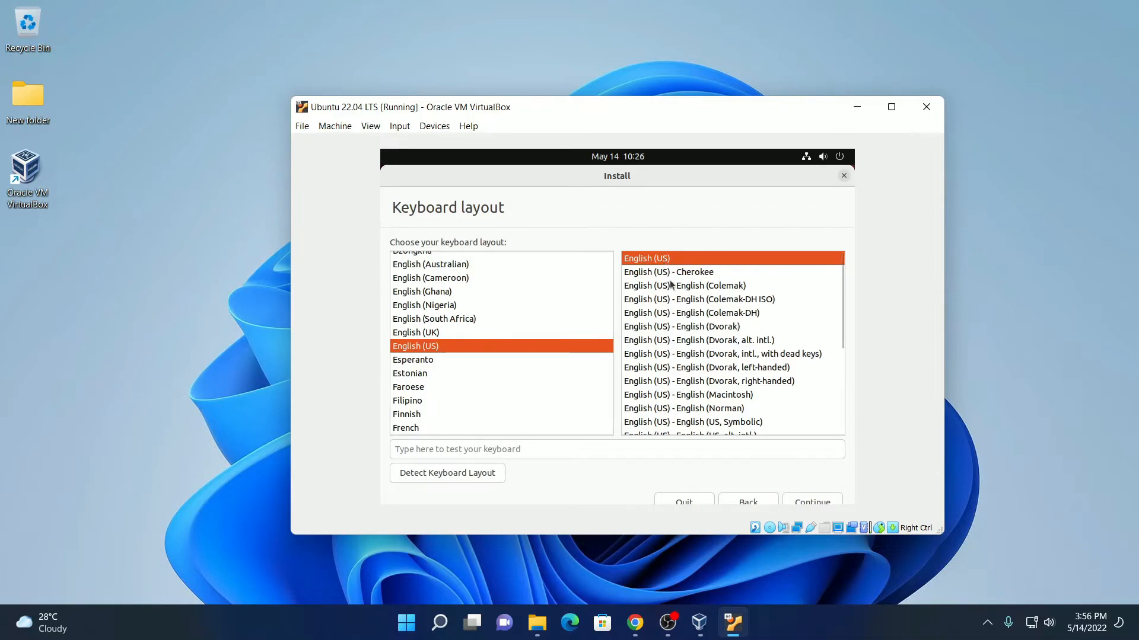
pyautogui.click(812, 501)
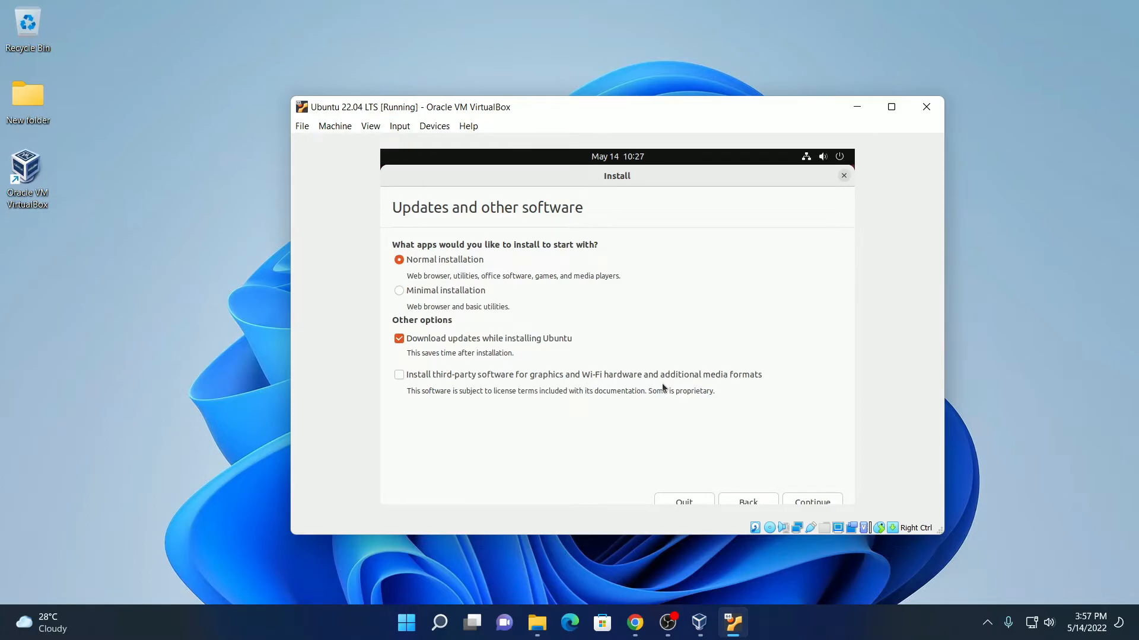
# Add third-party software to the normal installation, and start installing with the option to erase the disk, confirming the disk changes
pyautogui.click(400, 376)
pyautogui.click(813, 503)
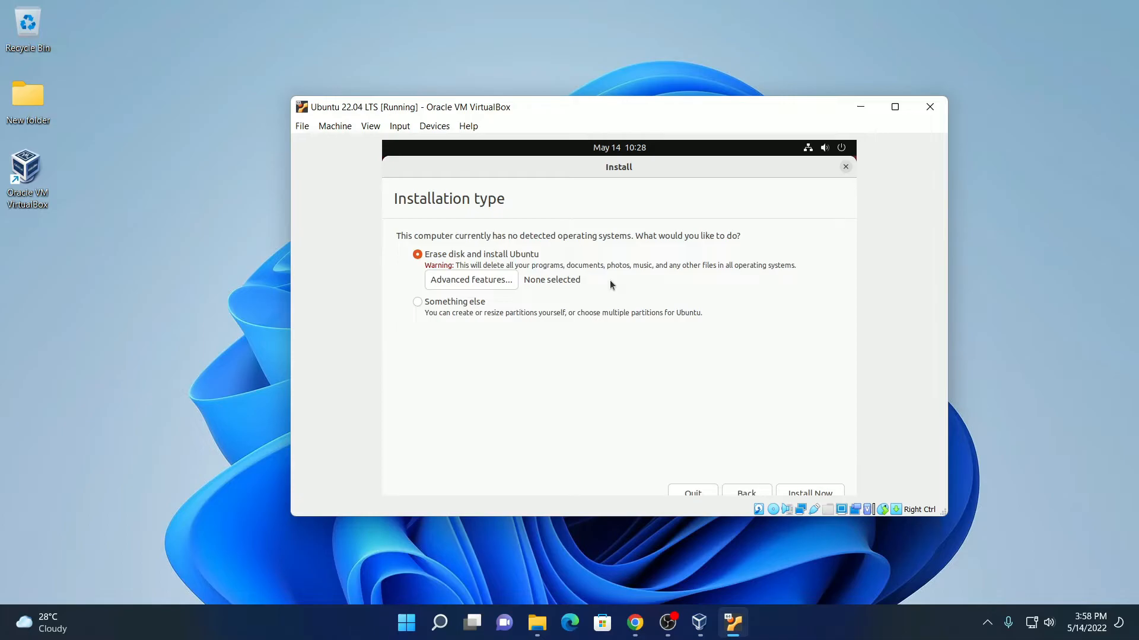
pyautogui.click(810, 493)
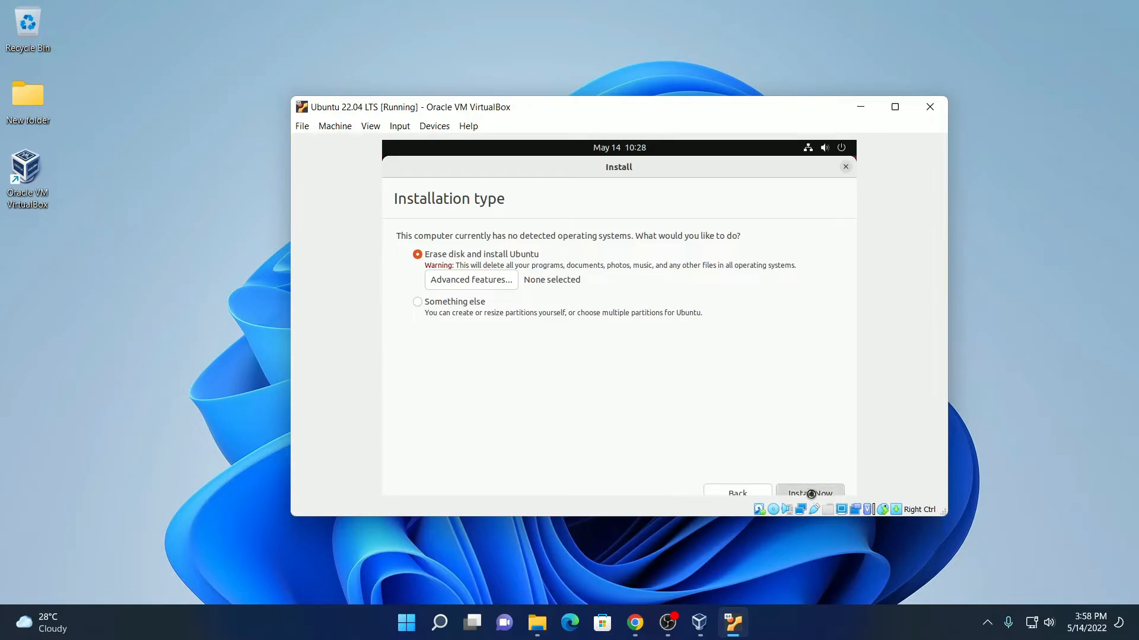
pyautogui.click(794, 427)
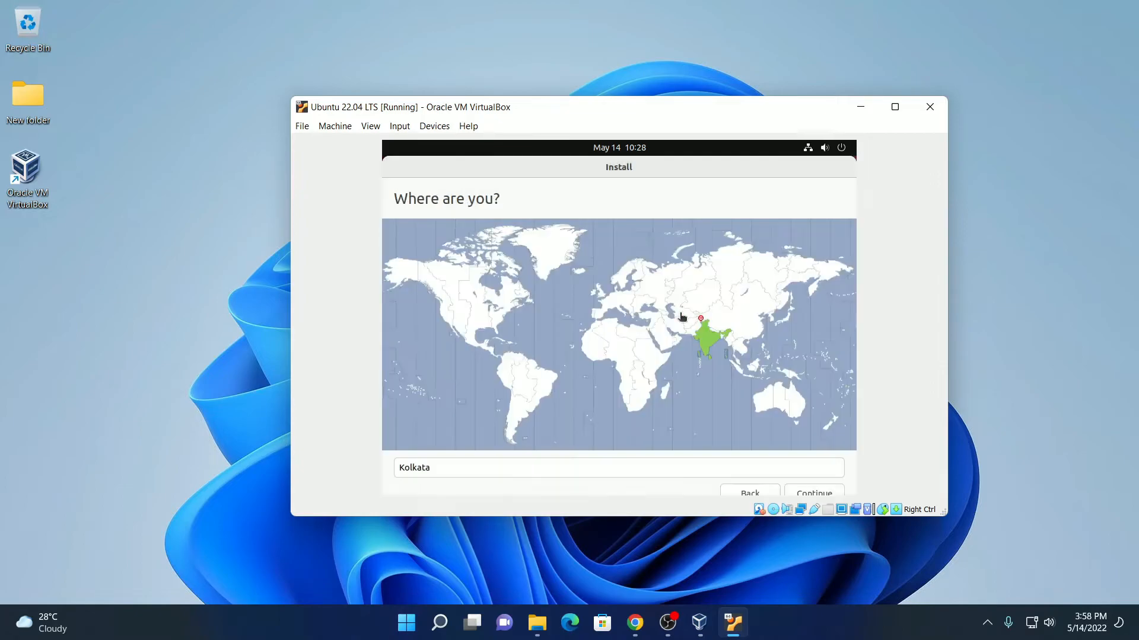
# Set the location to Kolkata and create the user account by entering the name field and the account password with its confirmation
pyautogui.click(707, 335)
pyautogui.click(823, 497)
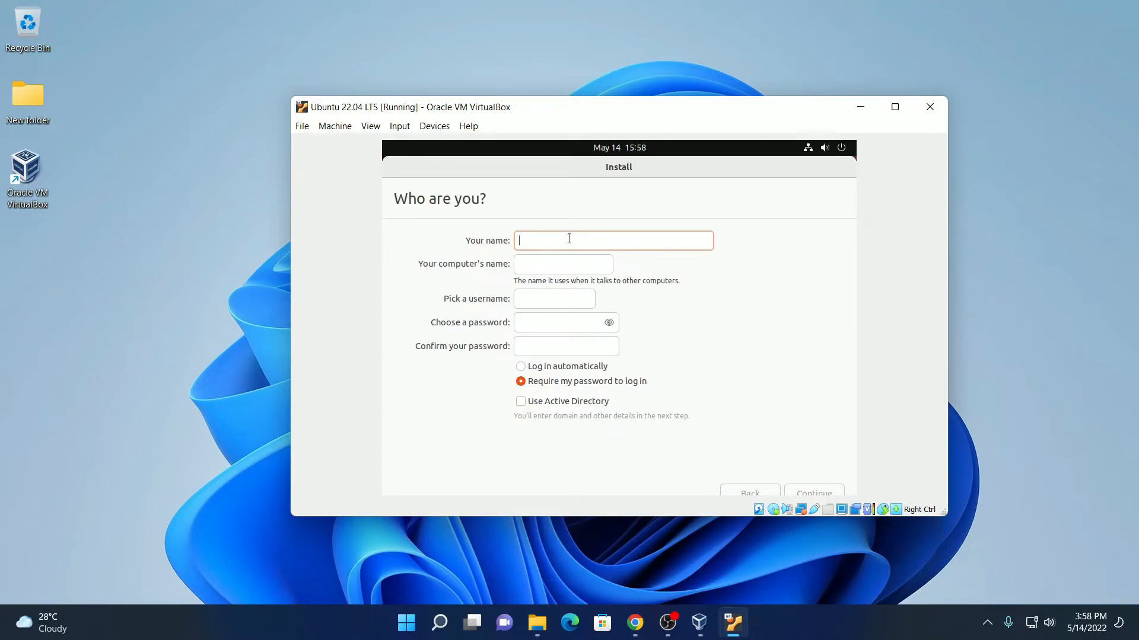
pyautogui.write('thrcoderworld')
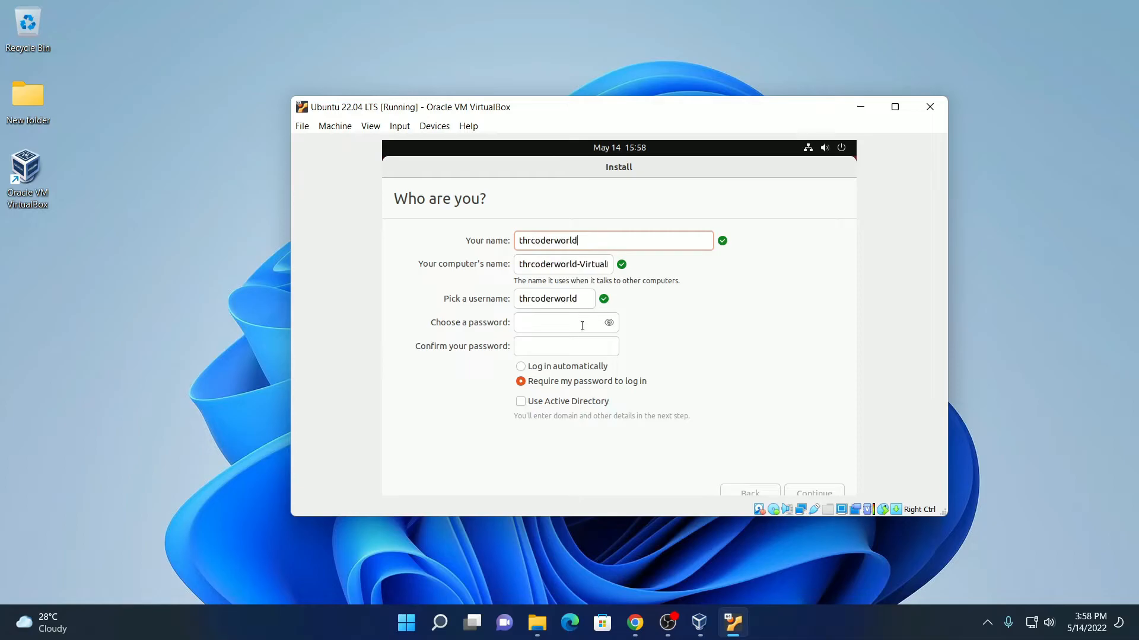
pyautogui.click(571, 322)
pyautogui.write('●●●')
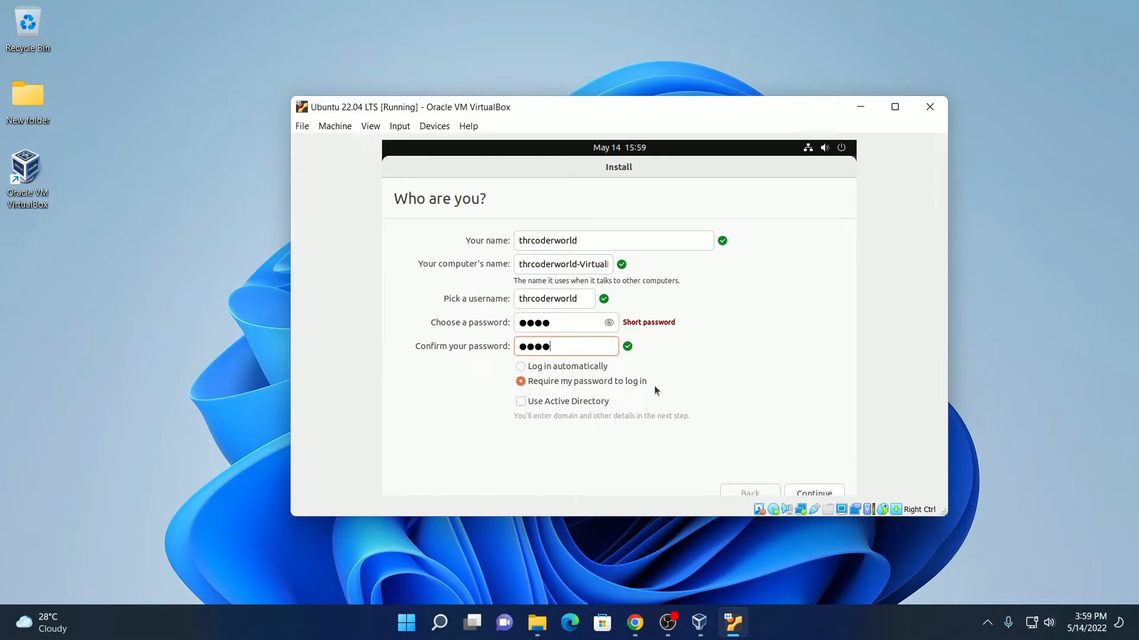
pyautogui.click(817, 492)
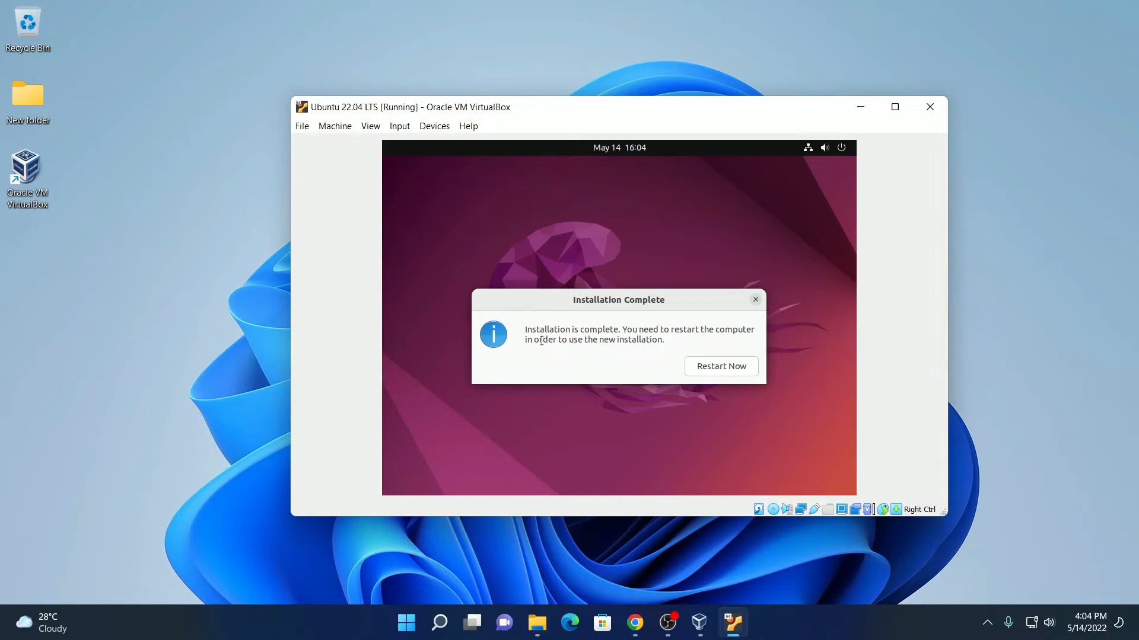
# Restart into the new Ubuntu installation and sign in to the created user account
pyautogui.click(736, 371)
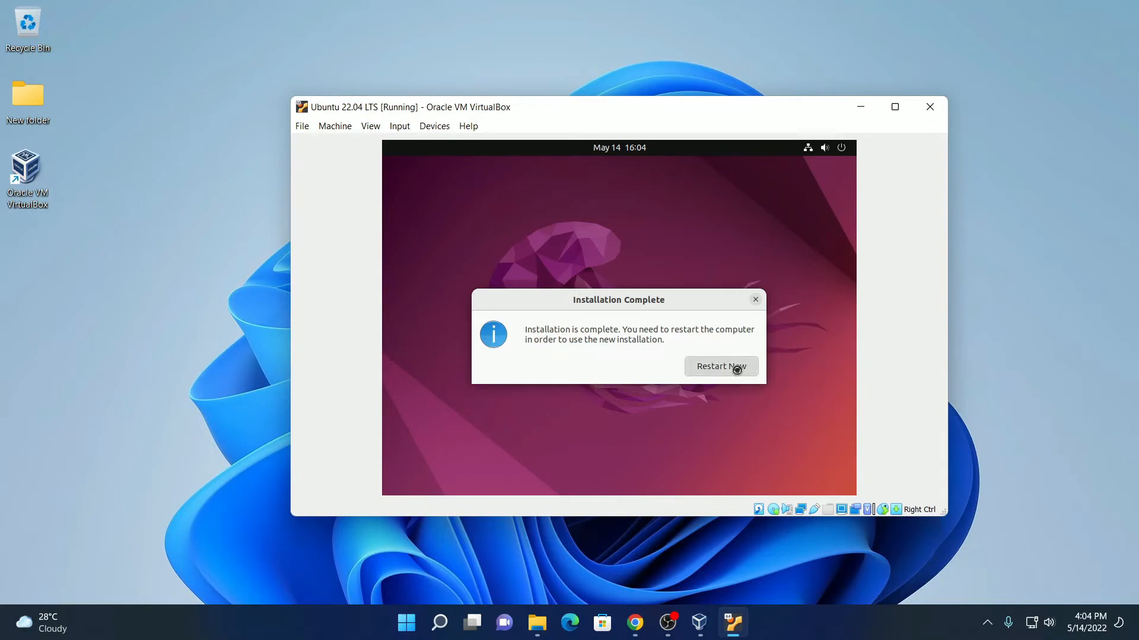
pyautogui.press('Return')
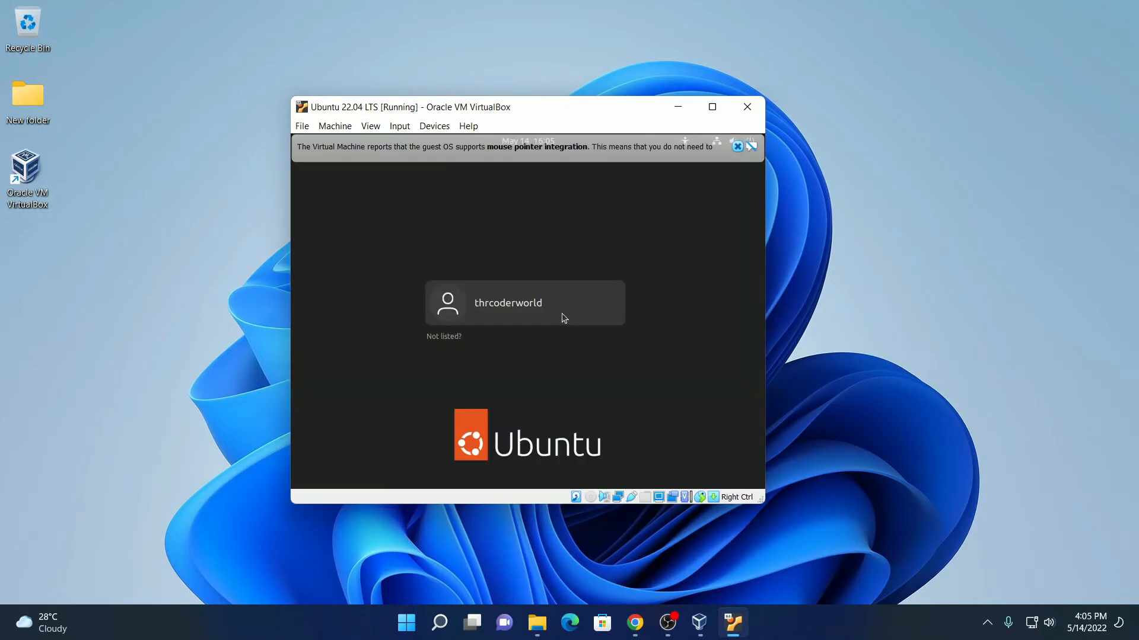
pyautogui.click(561, 314)
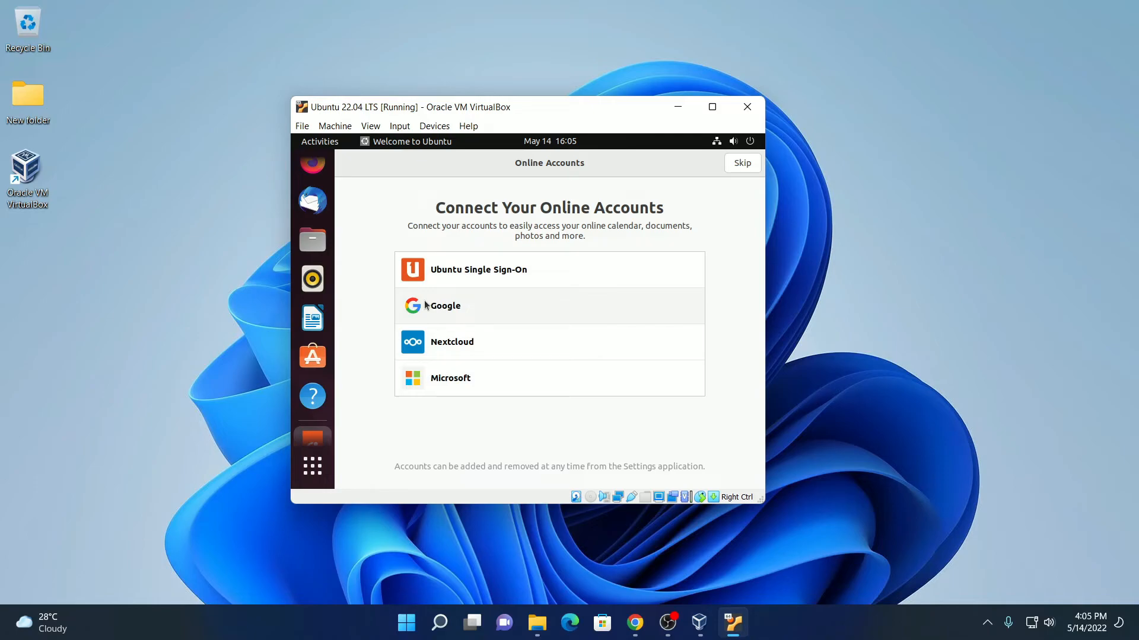
# Complete the Ubuntu welcome setup, skipping the online accounts and leaving Location Services off
pyautogui.click(743, 162)
pyautogui.click(741, 162)
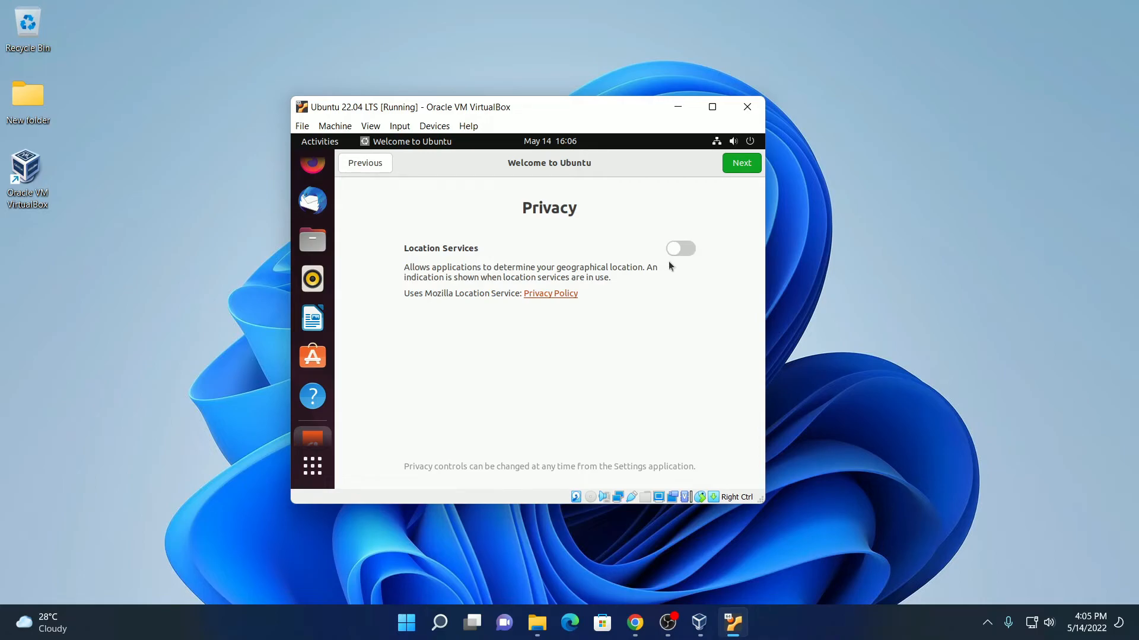
pyautogui.click(742, 164)
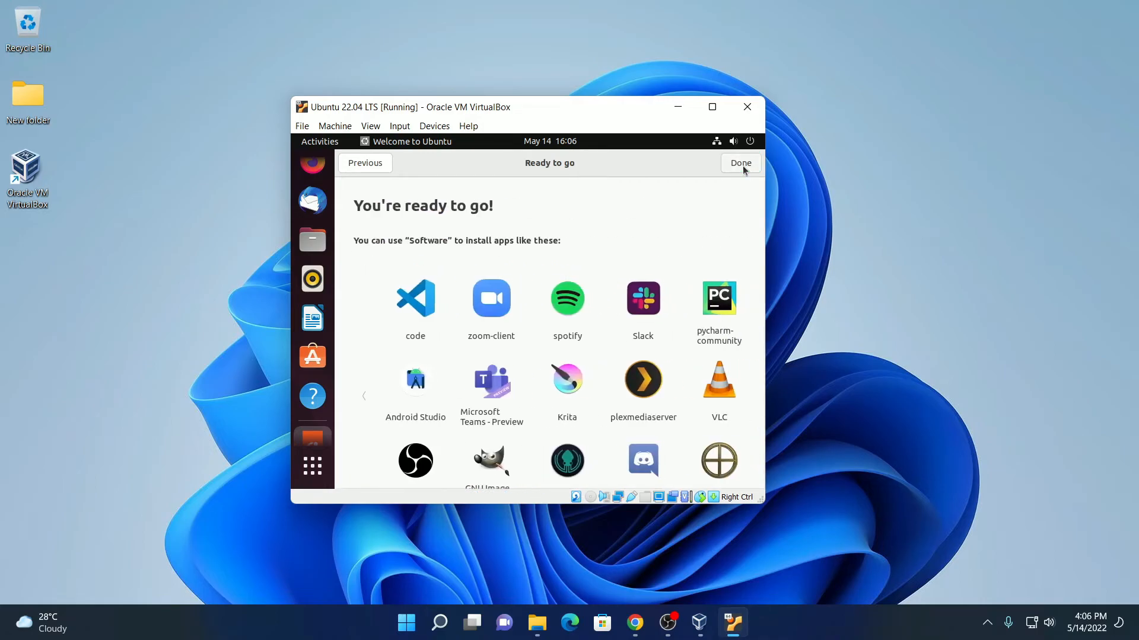
pyautogui.click(742, 163)
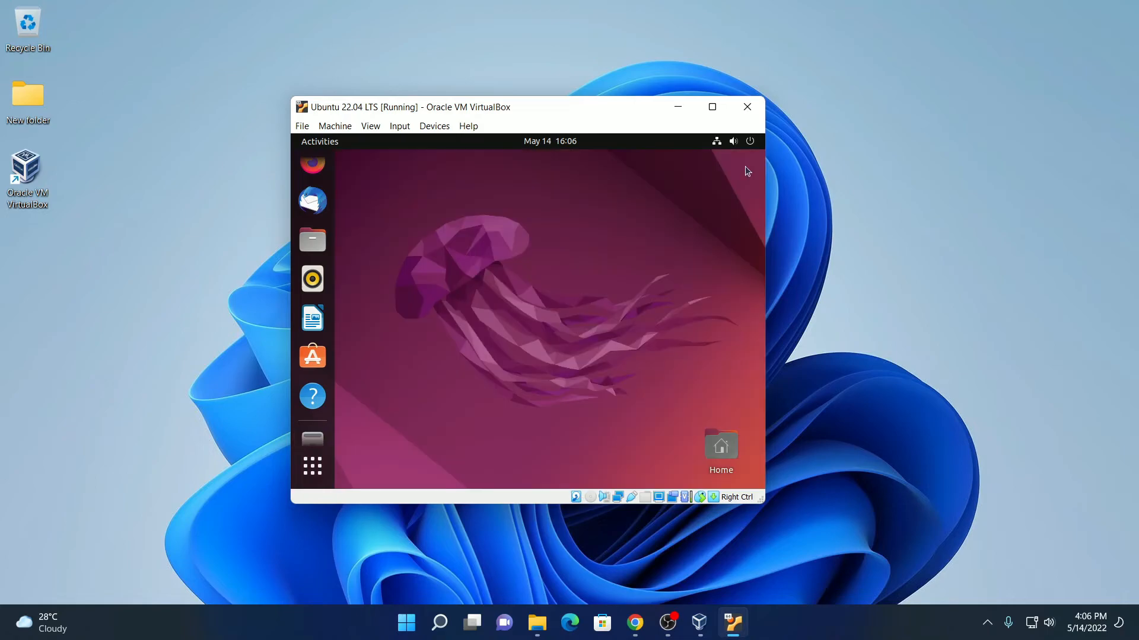
# Maximize the virtual machine window and open Ubuntu's Settings by searching the applications for "se"
pyautogui.click(712, 106)
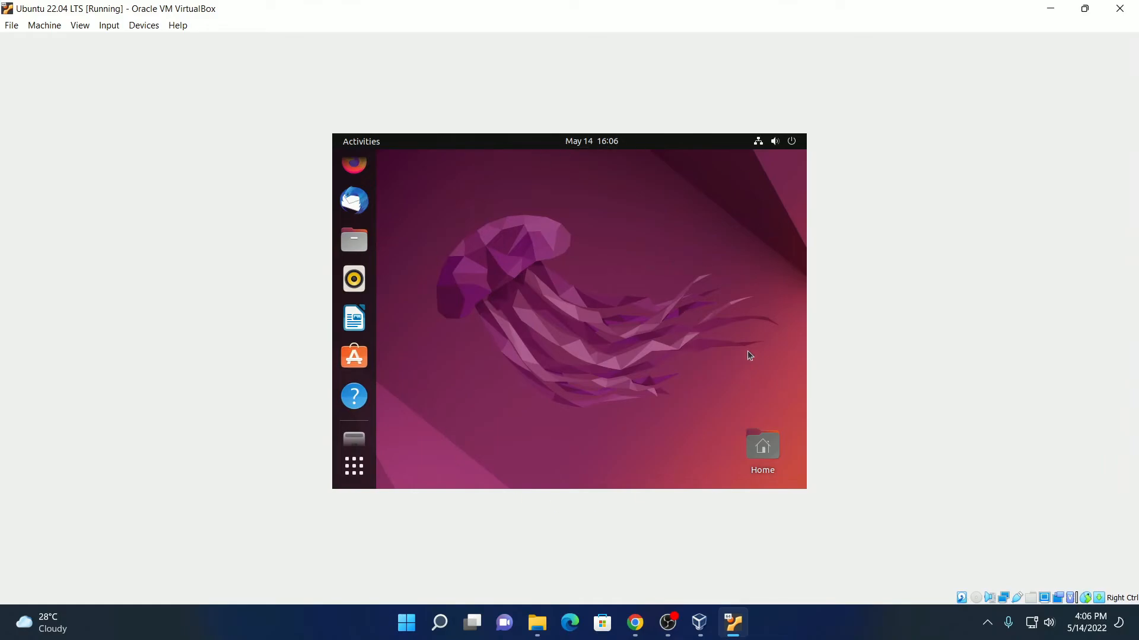
pyautogui.click(347, 478)
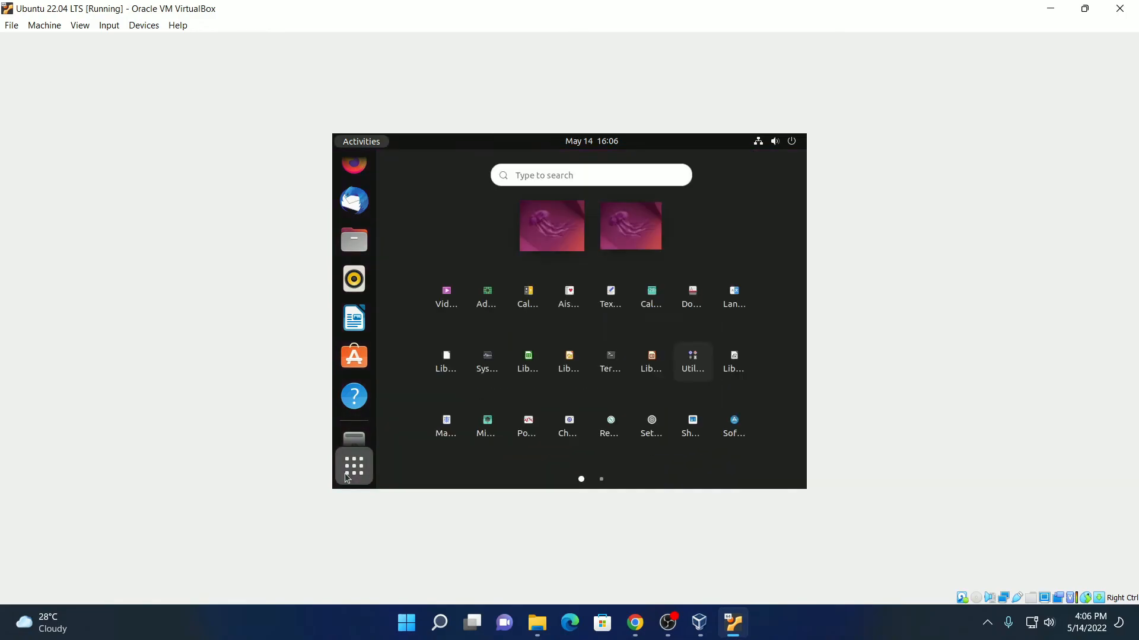
pyautogui.click(544, 174)
pyautogui.write('sel')
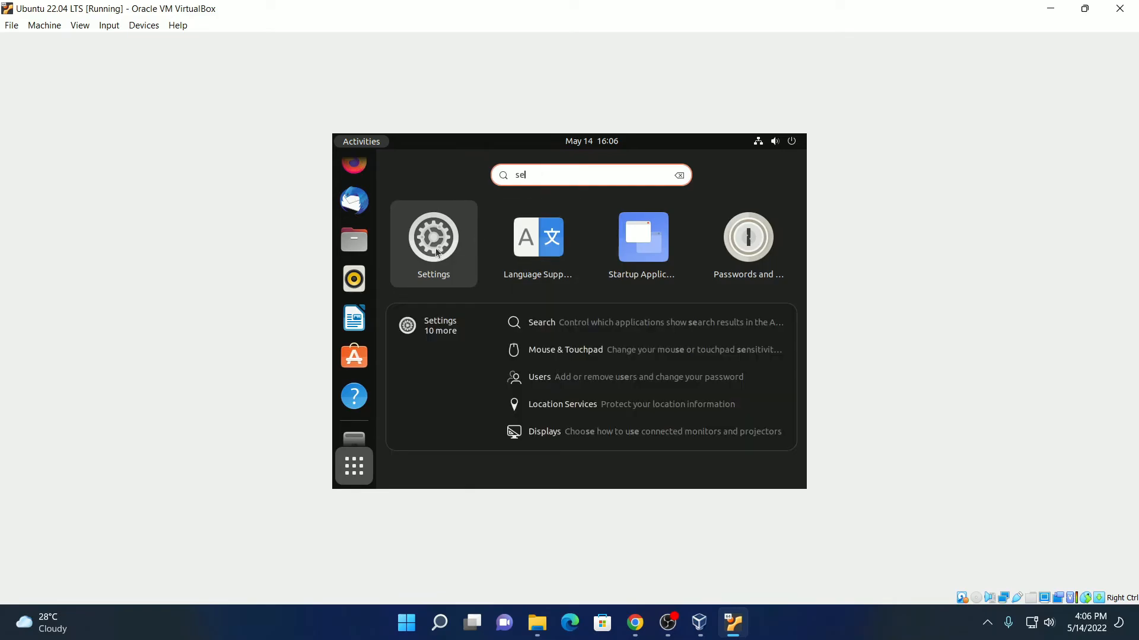
pyautogui.click(435, 244)
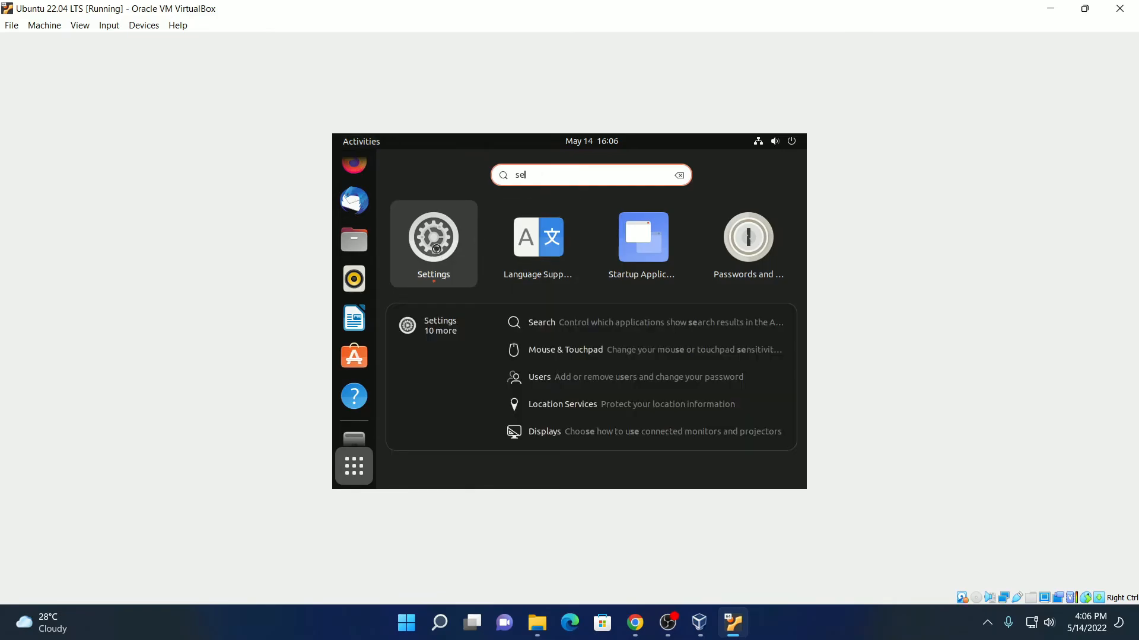
# Find the display settings by searching Settings for "dis", set the resolution to 1920 × 1080 (16:9), and apply and keep the change
pyautogui.click(391, 167)
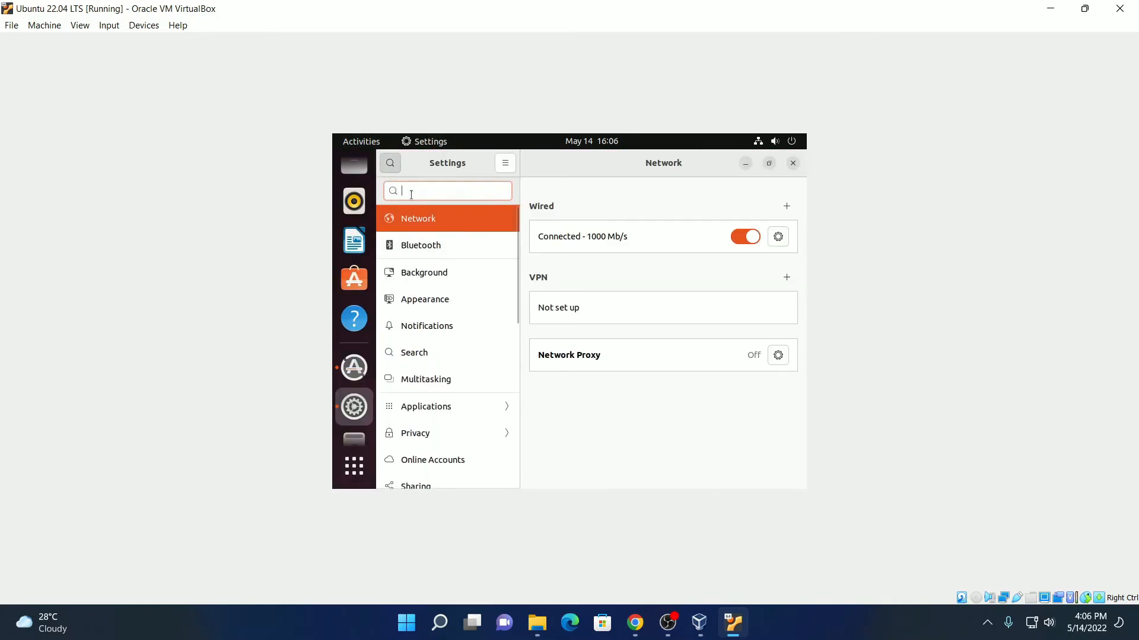
pyautogui.write('is')
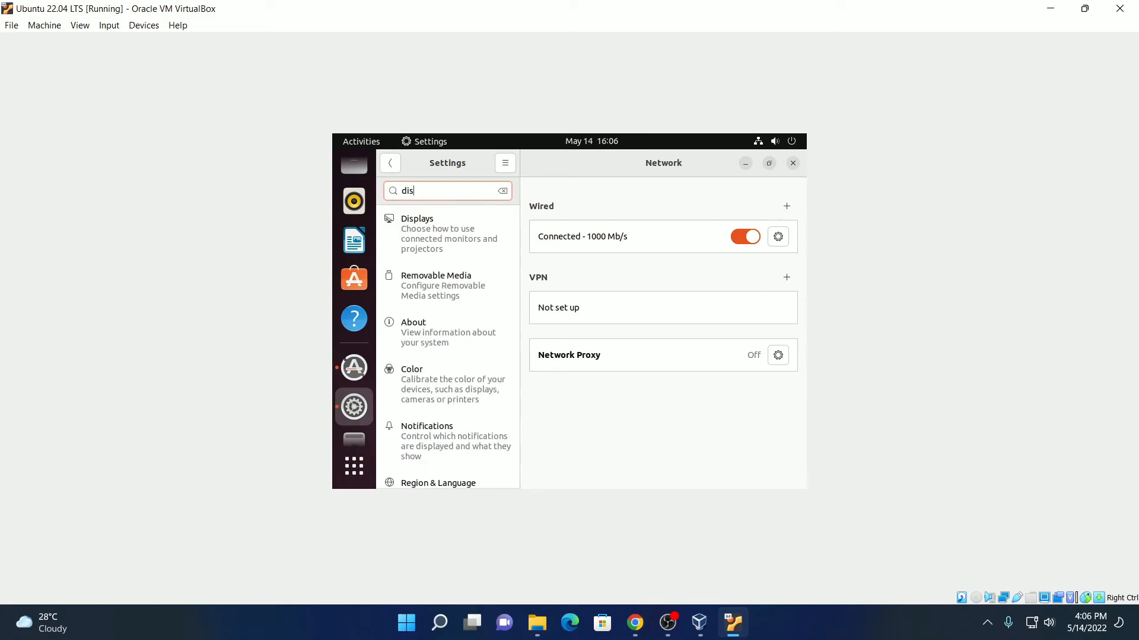
pyautogui.click(454, 229)
pyautogui.click(783, 264)
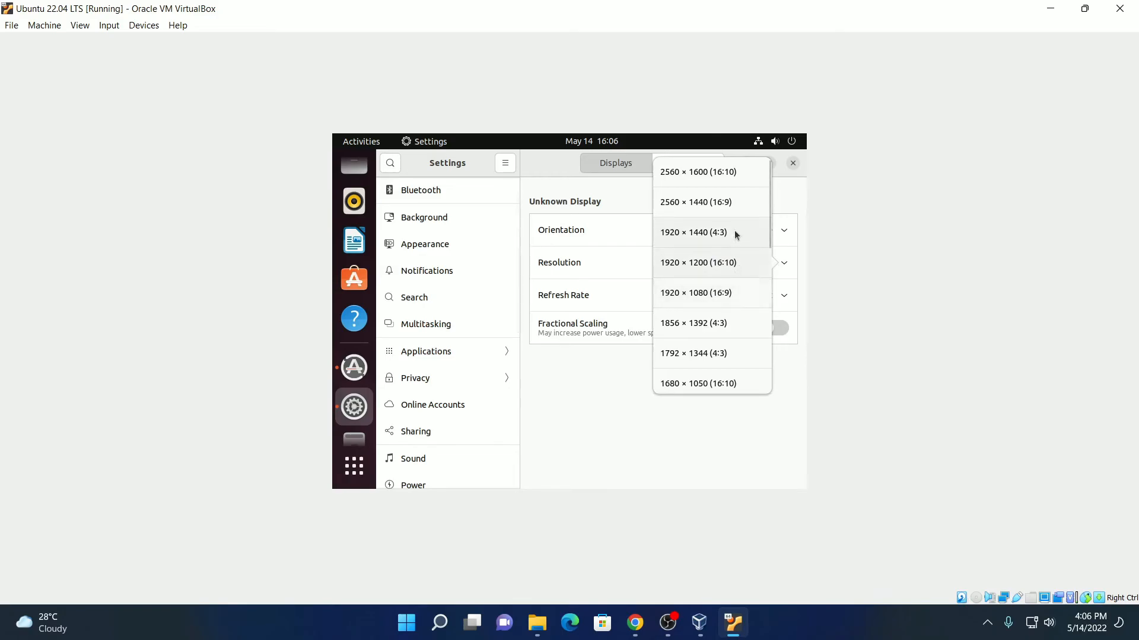
pyautogui.click(738, 291)
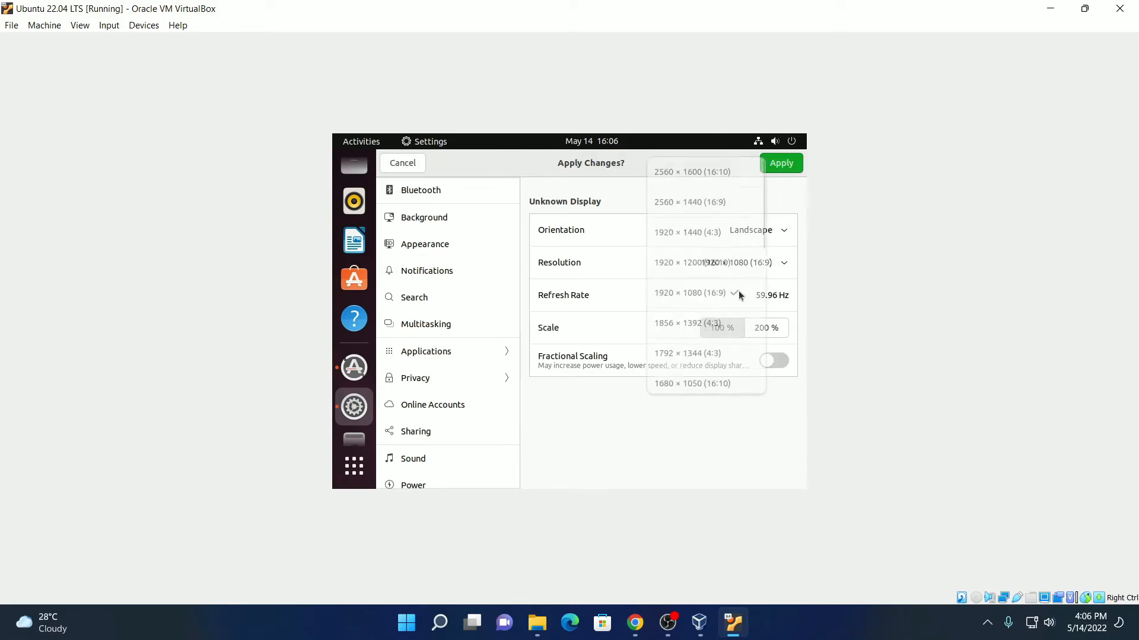
pyautogui.click(782, 165)
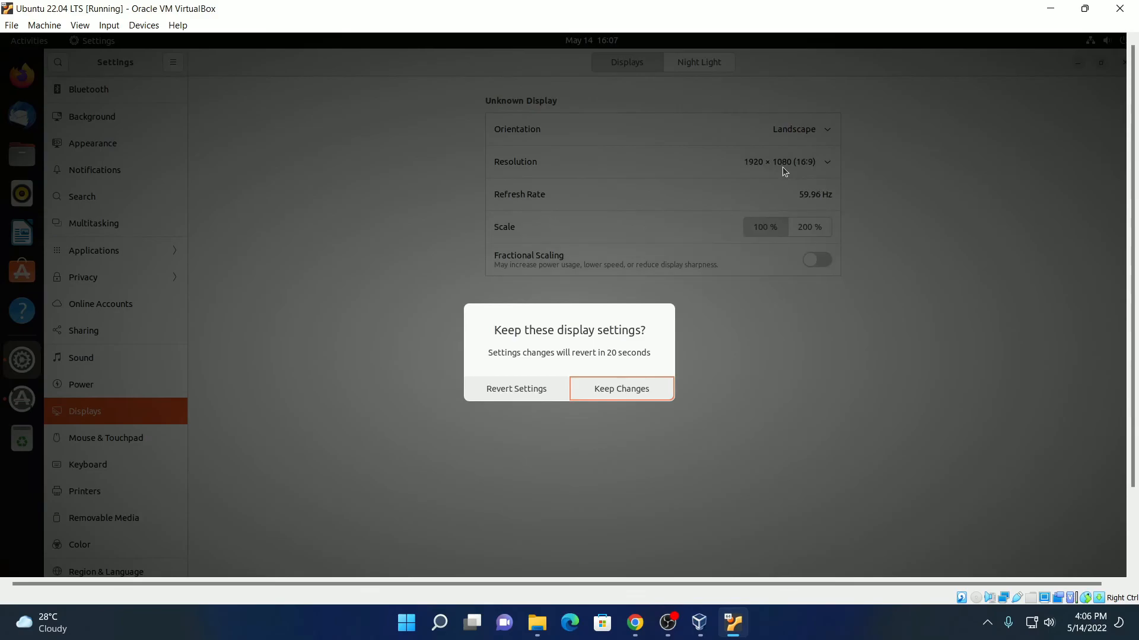
pyautogui.click(614, 392)
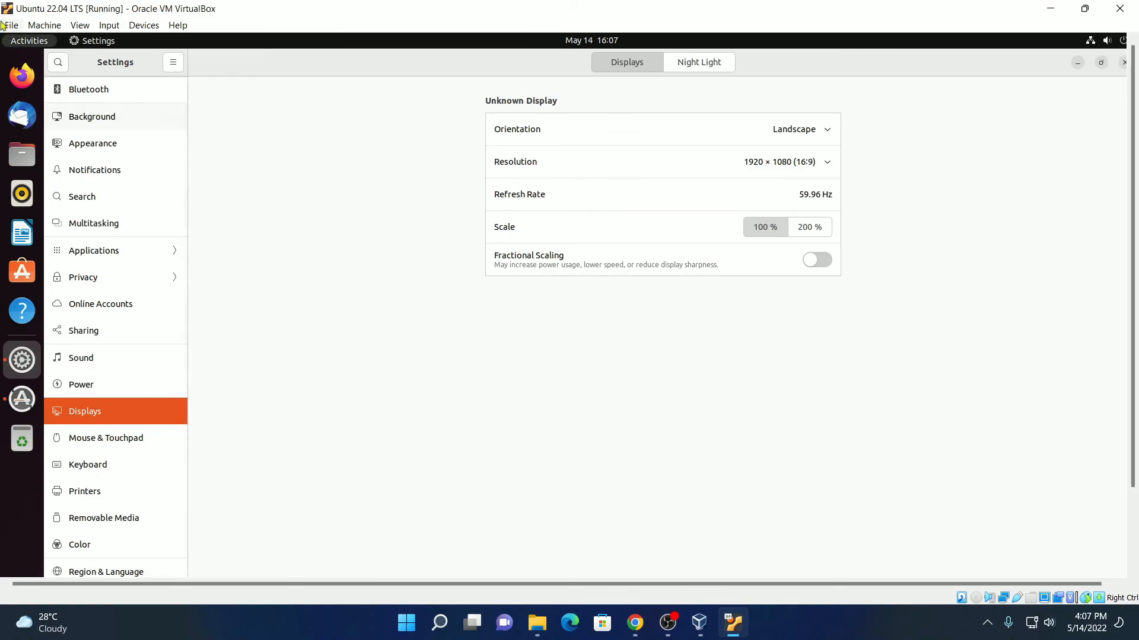
# Switch the virtual machine window to full-screen mode
pyautogui.click(80, 25)
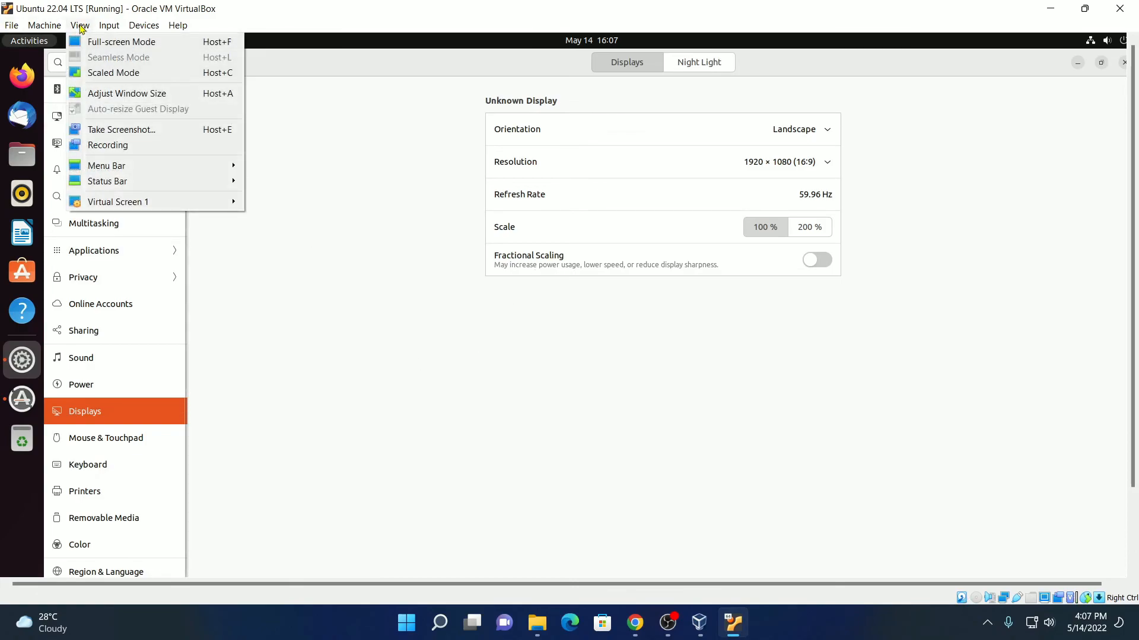
pyautogui.click(182, 45)
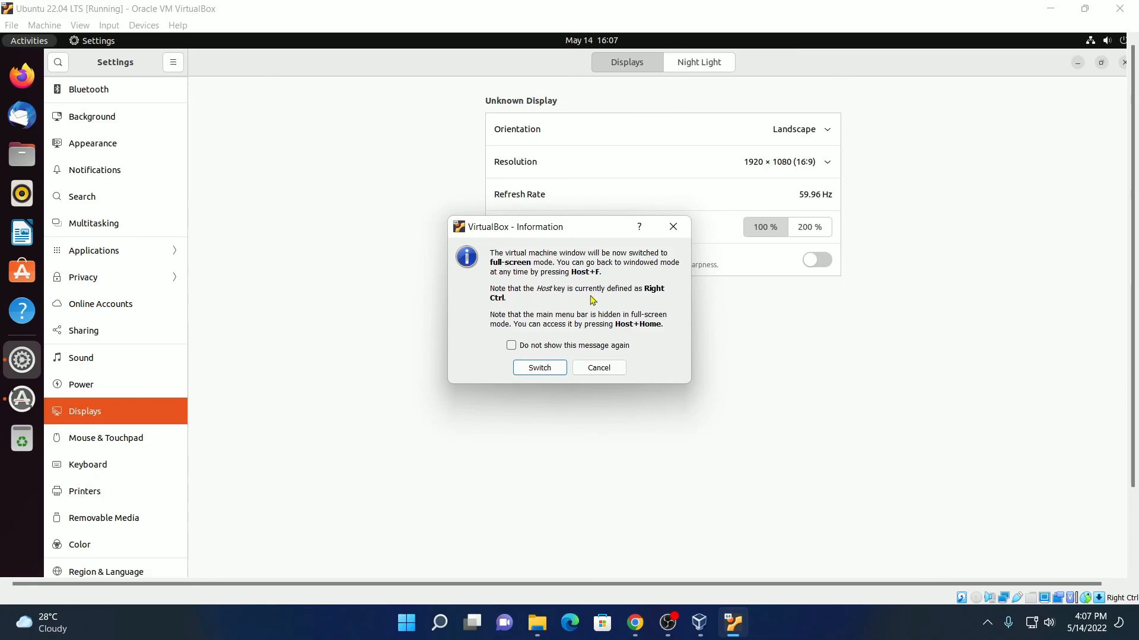
pyautogui.click(541, 371)
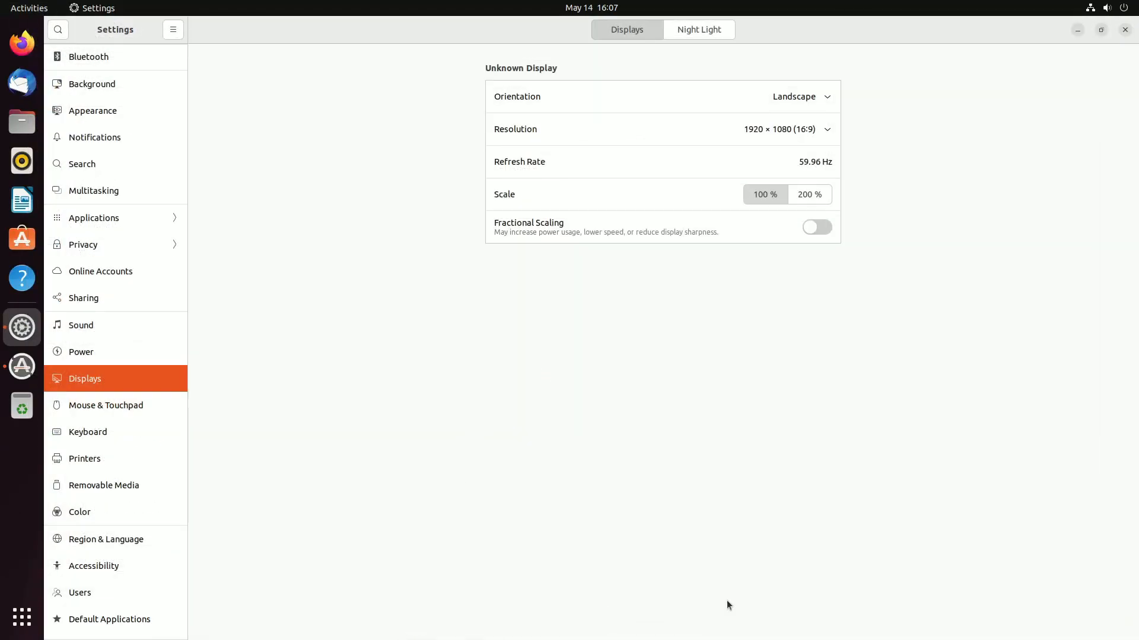
# Show and close the overview of installed applications, and minimize the Settings window to reveal the Ubuntu desktop
pyautogui.click(12, 630)
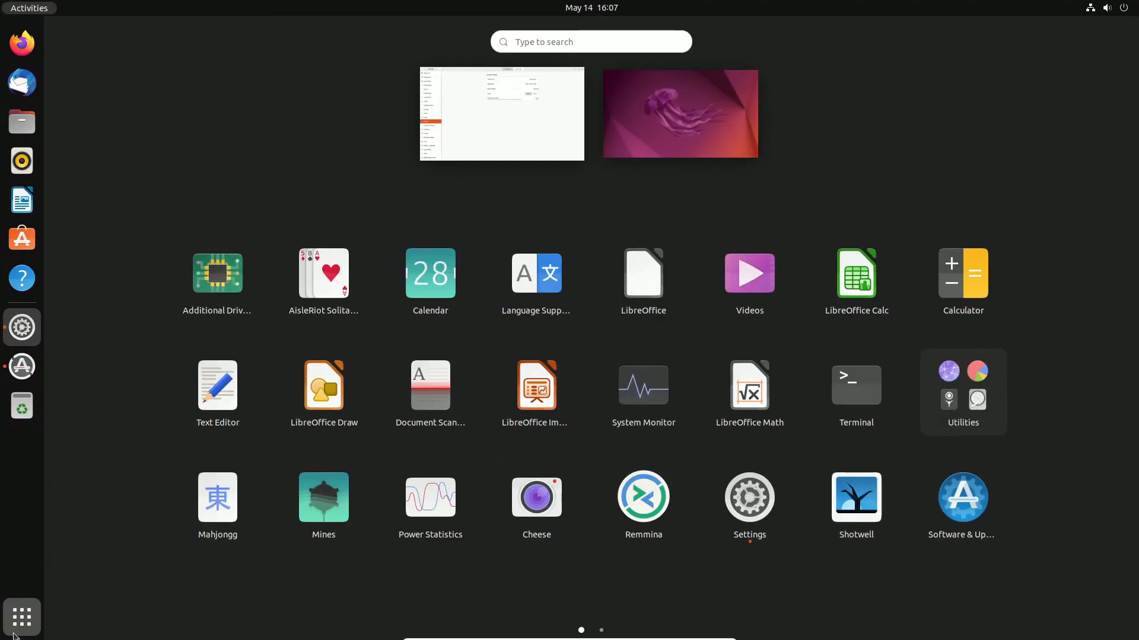
pyautogui.click(12, 629)
pyautogui.click(1077, 30)
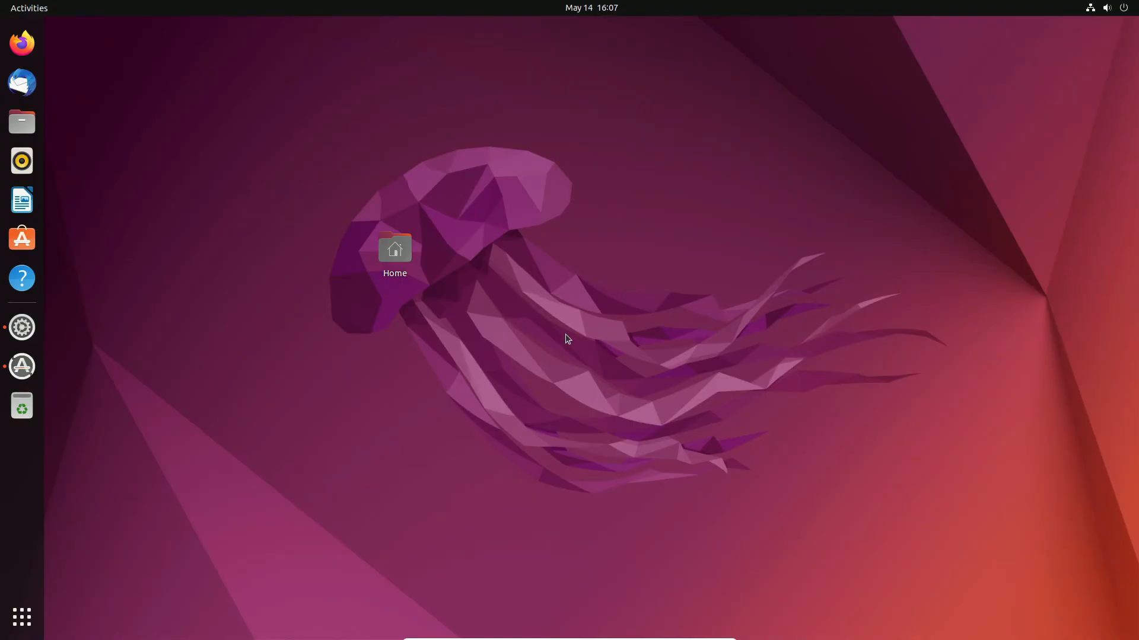